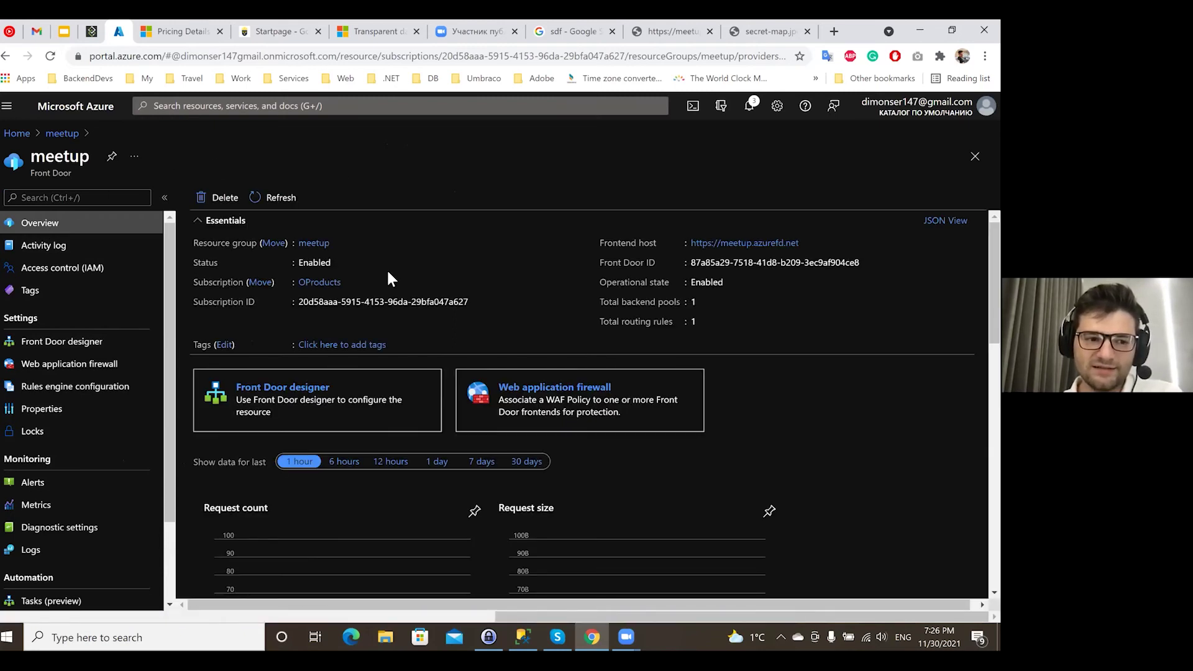
Open the Front Door designer of the meetup resource and view the settings of the meetup.azurefd.net frontend host.
scroll(387, 273, down, 1)
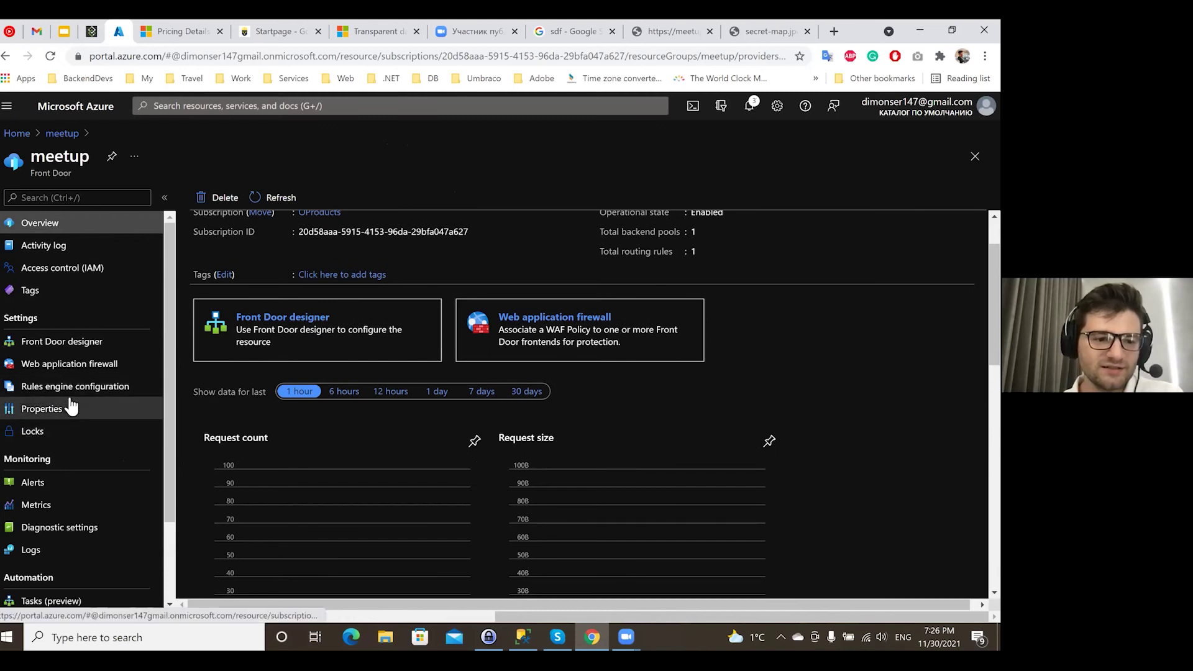
click(70, 343)
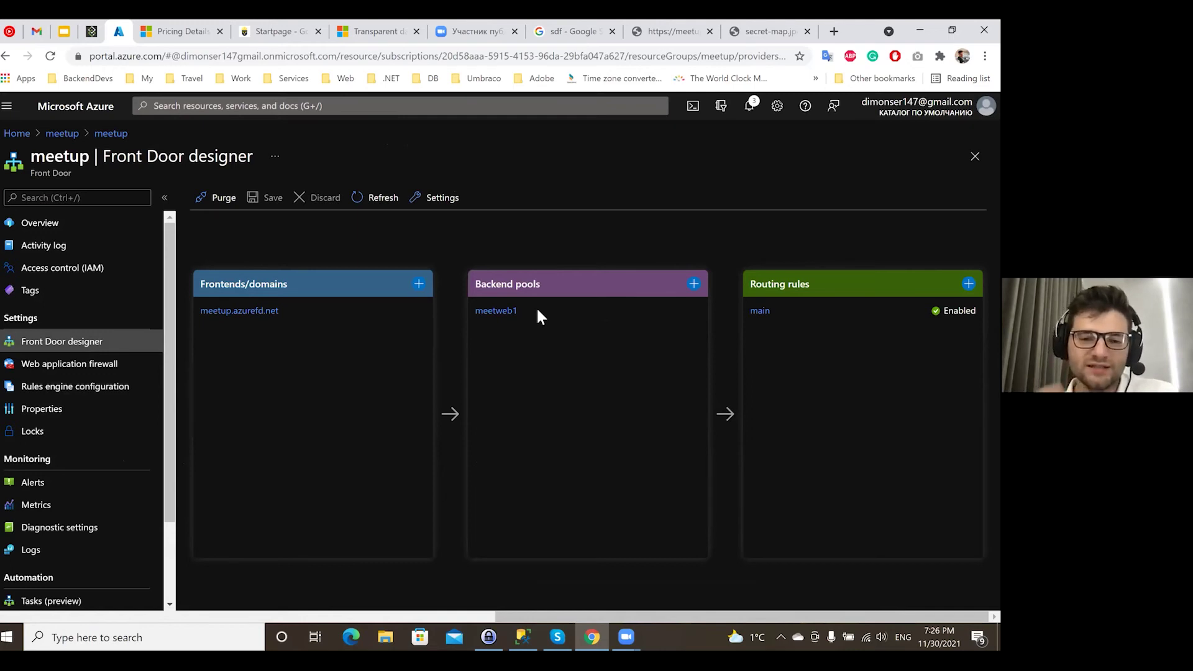
click(247, 312)
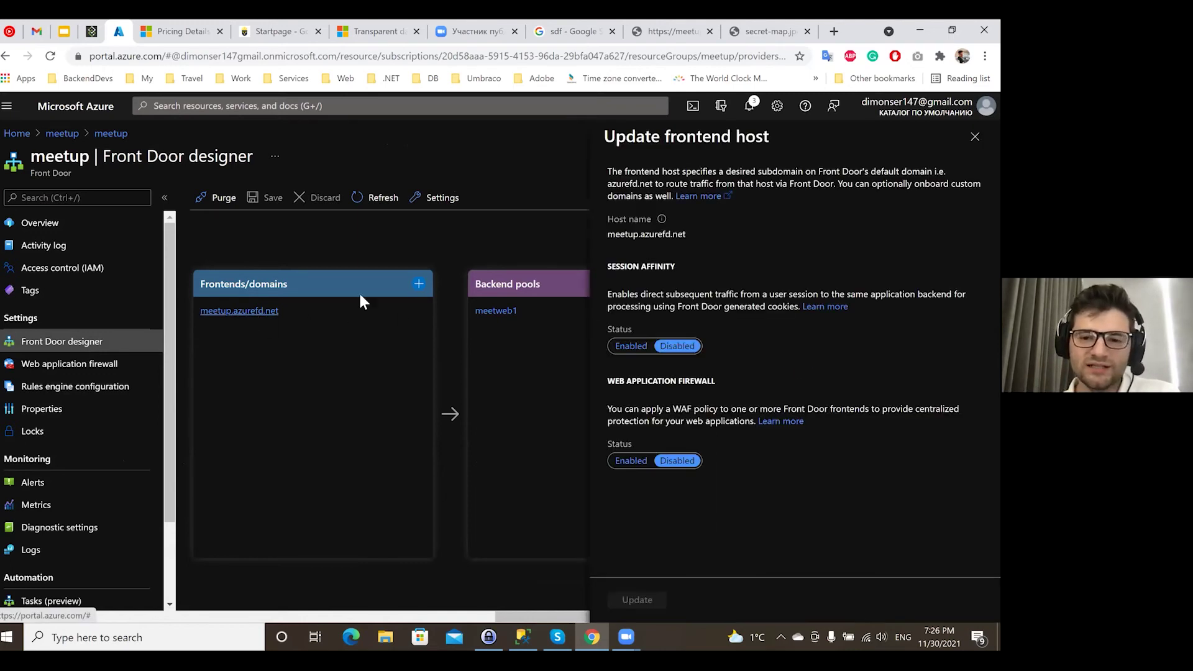
Open the meetup Front Door's frontend host site from its overview and highlight the site's address.
click(45, 223)
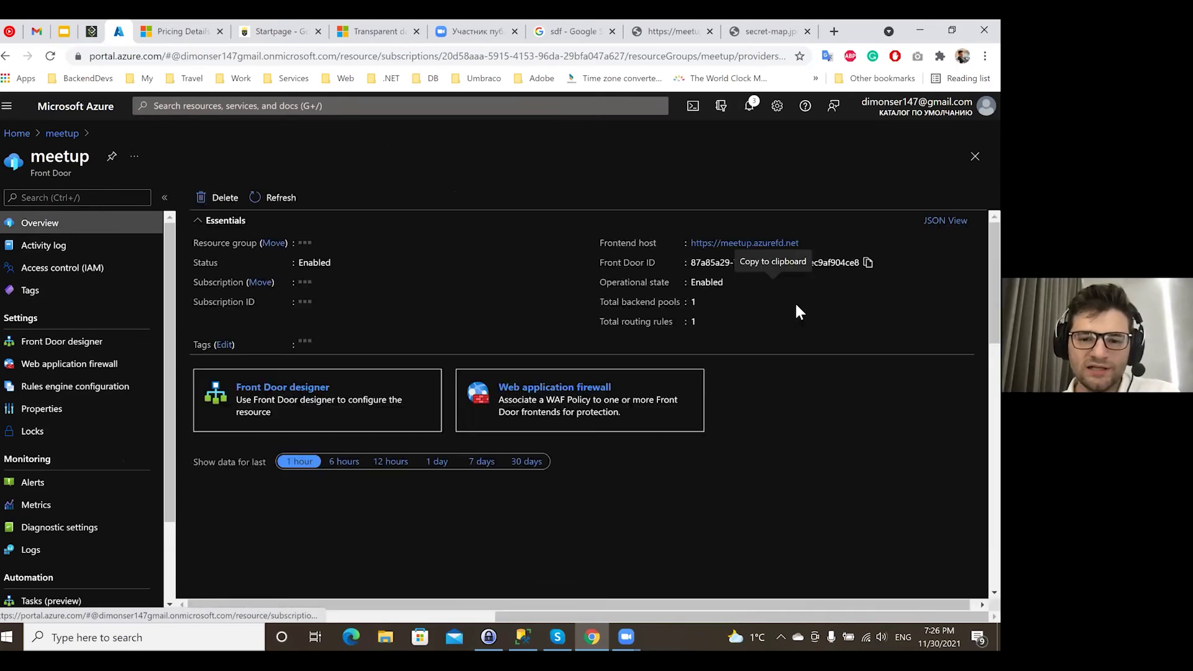
click(759, 241)
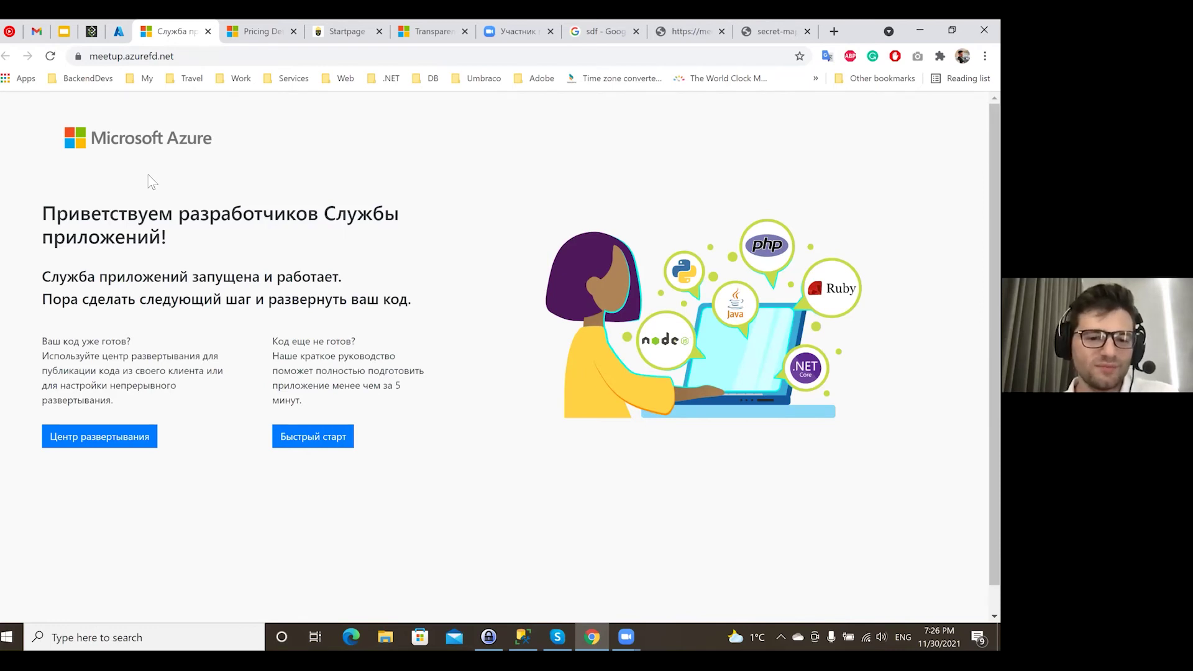
click(94, 55)
drag(93, 56, 229, 52)
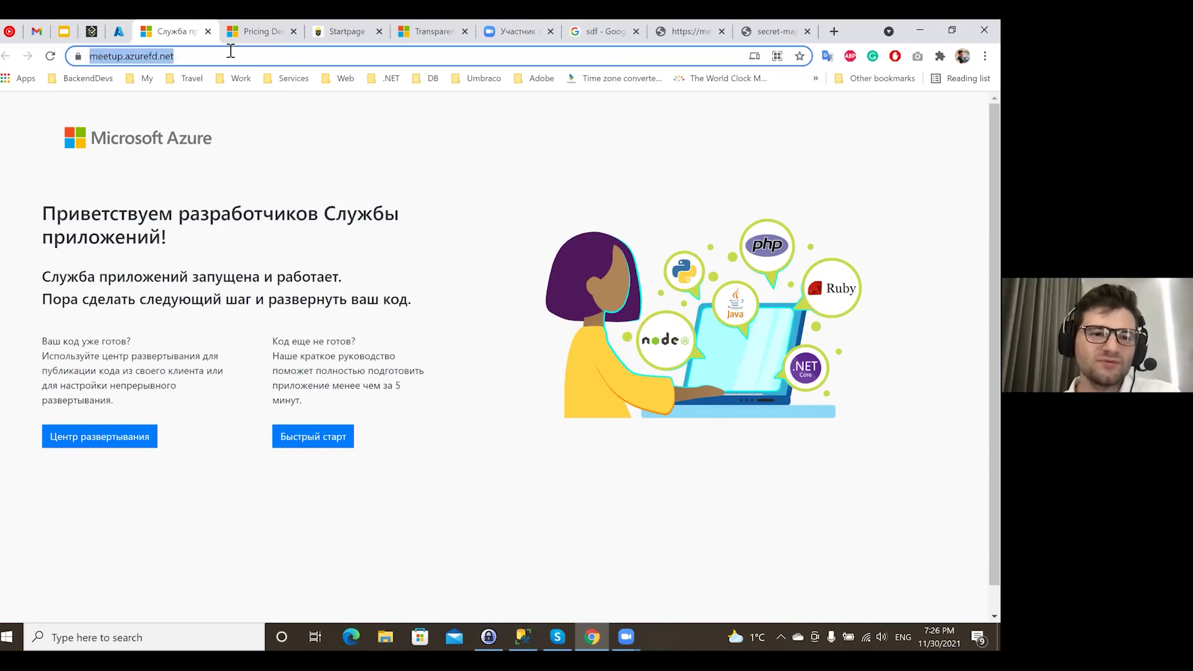
Back in the Azure portal, search for "waf", open Web Application Firewall policies and start creating a policy.
click(122, 29)
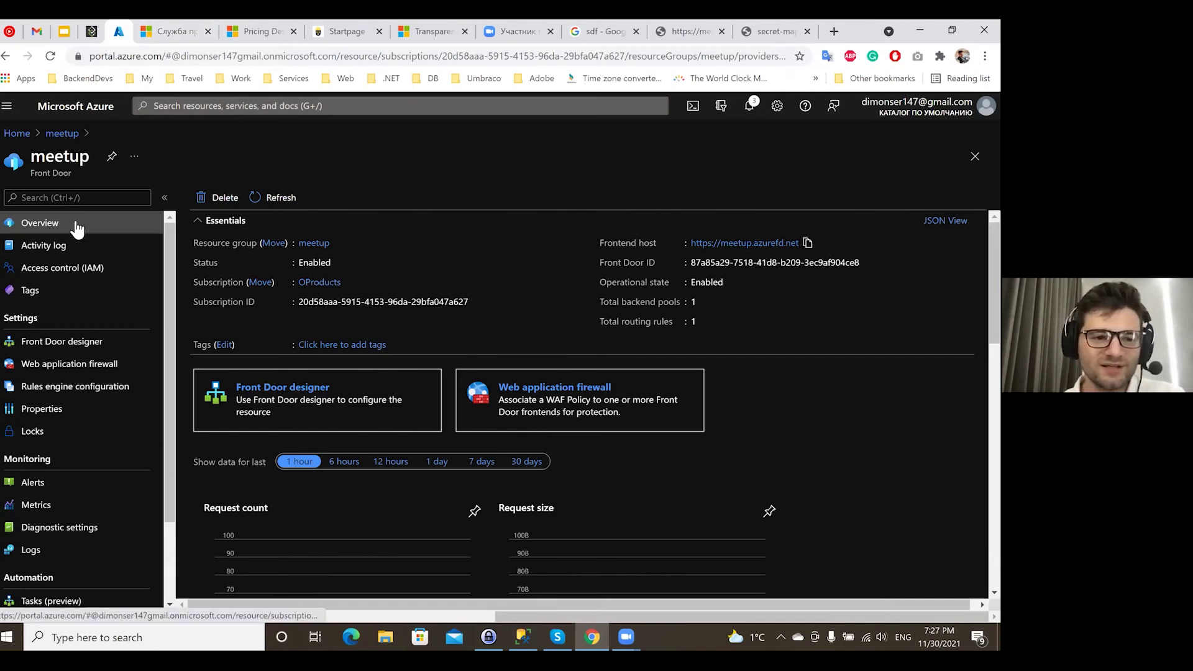
click(176, 107)
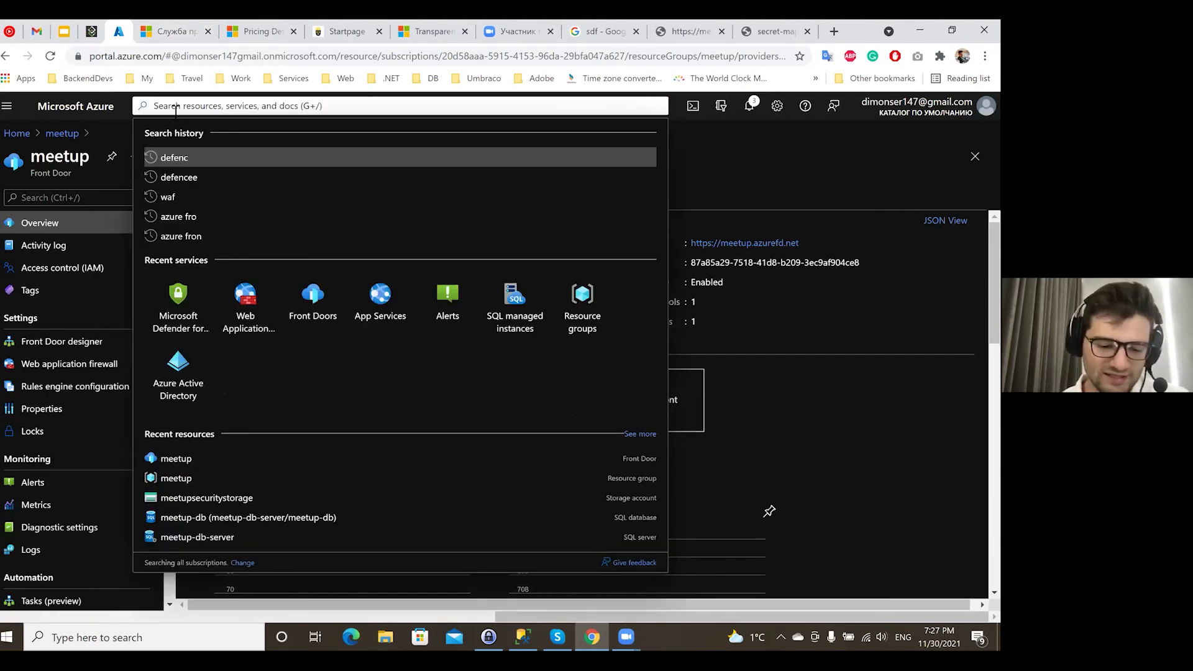
text(waf)
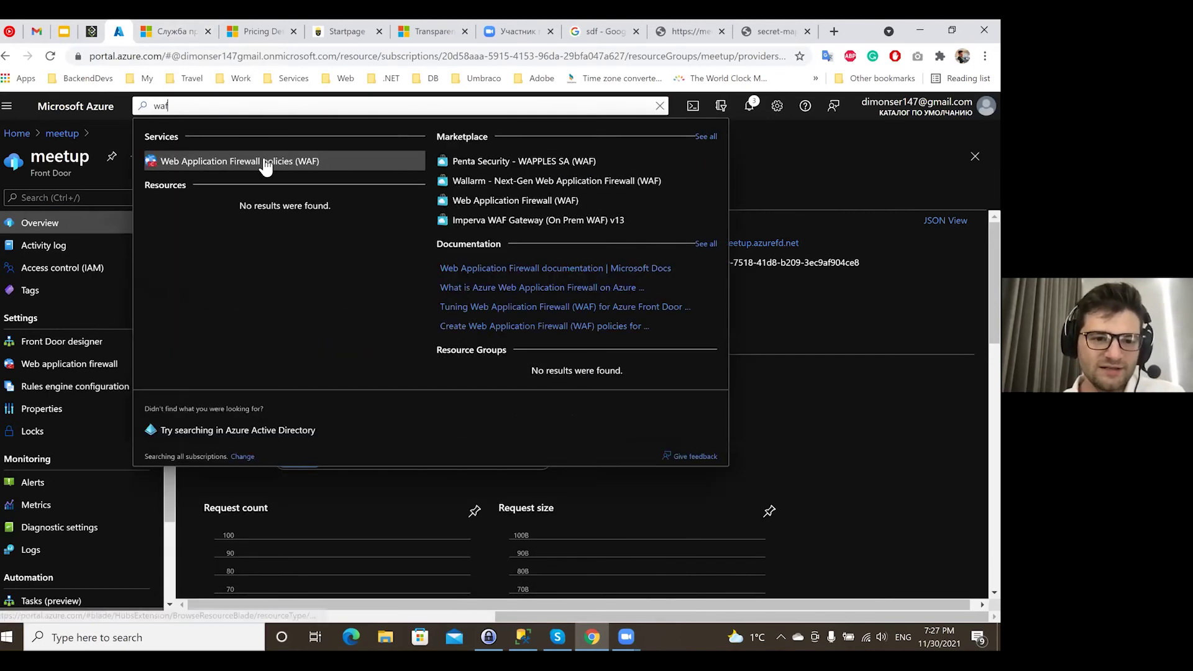
click(266, 163)
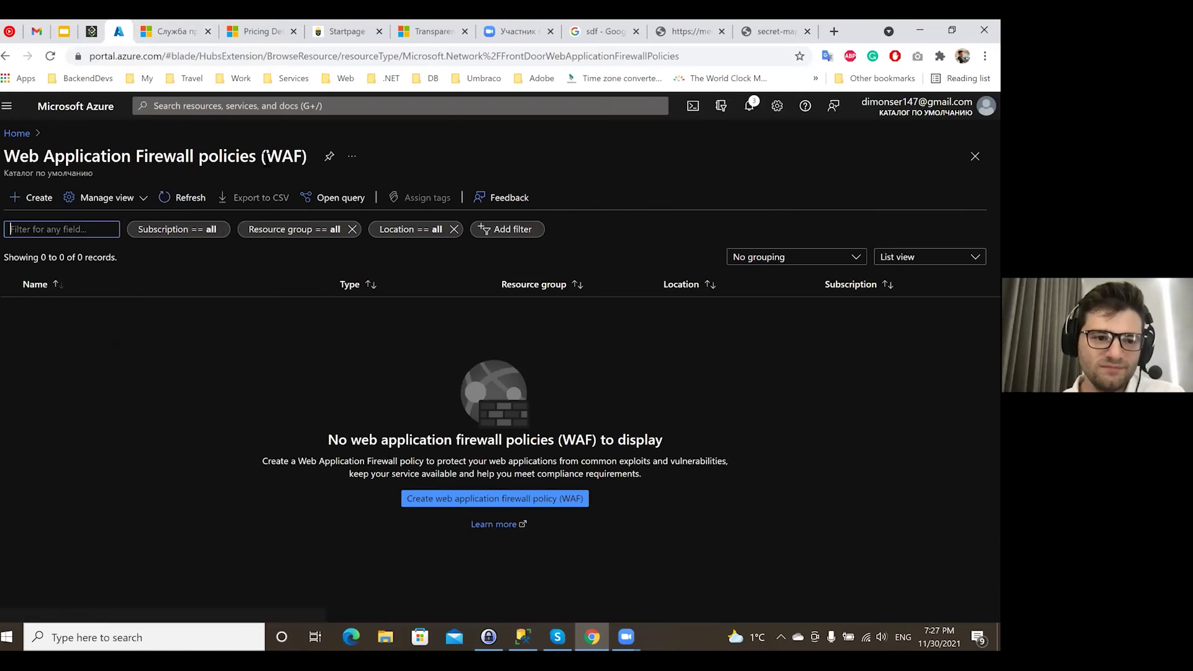
click(30, 200)
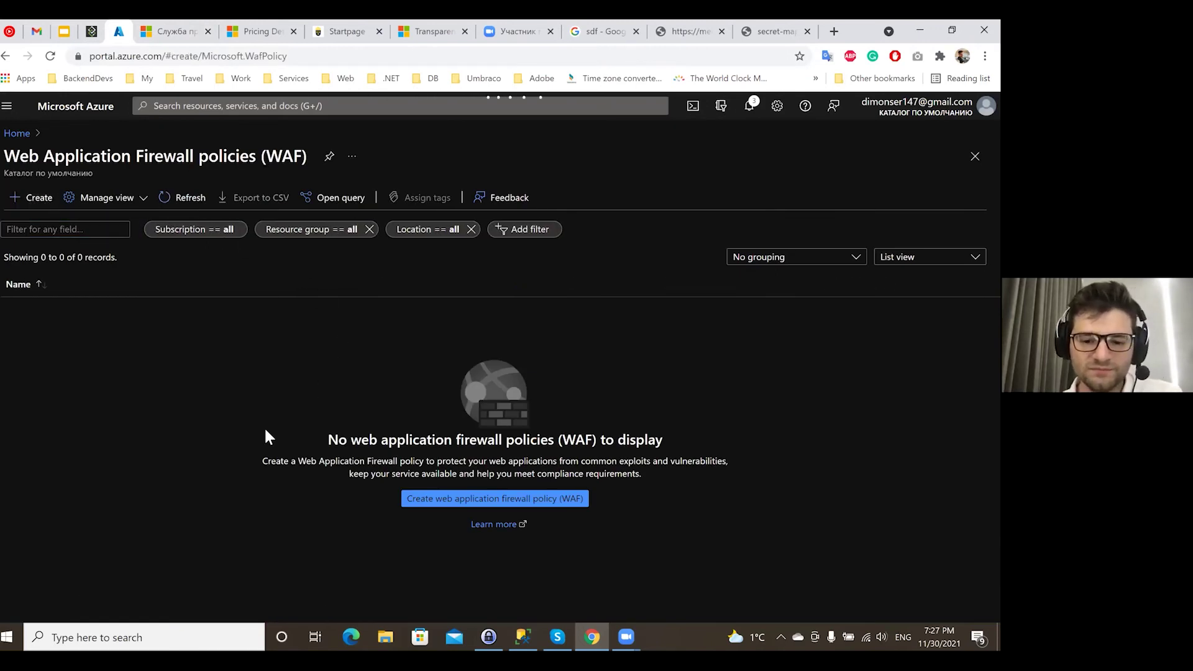
Set the policy for Global WAF (Front Door) with the Front Door SKU, OProducts subscription and meetup resource group.
click(339, 378)
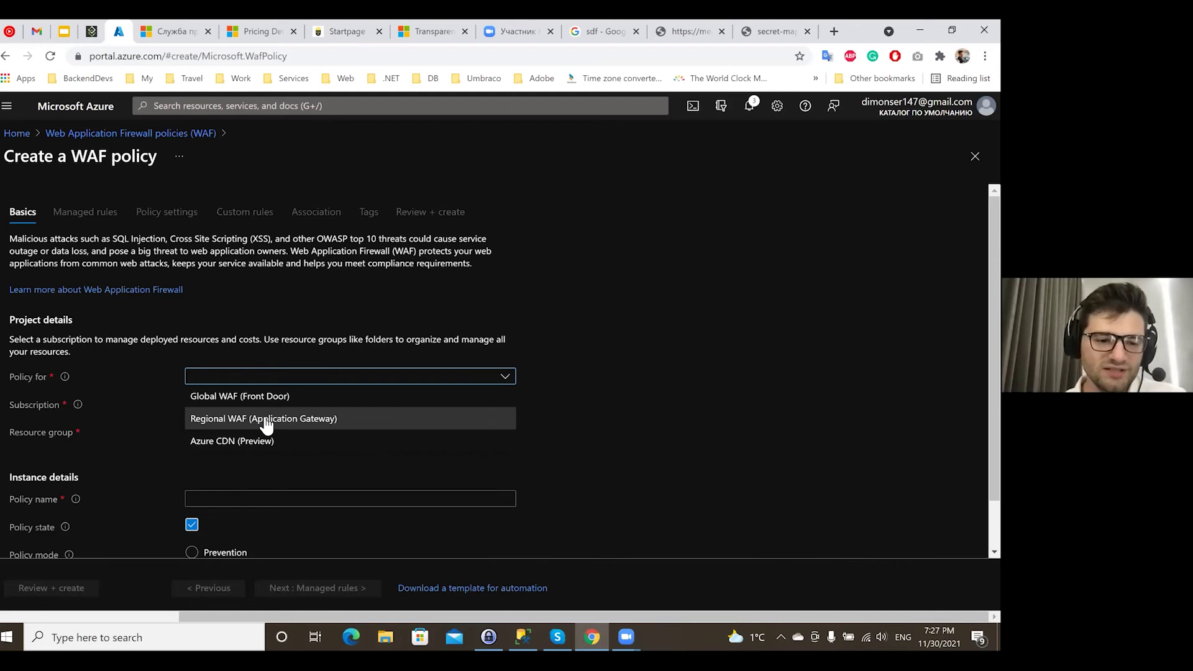
click(242, 400)
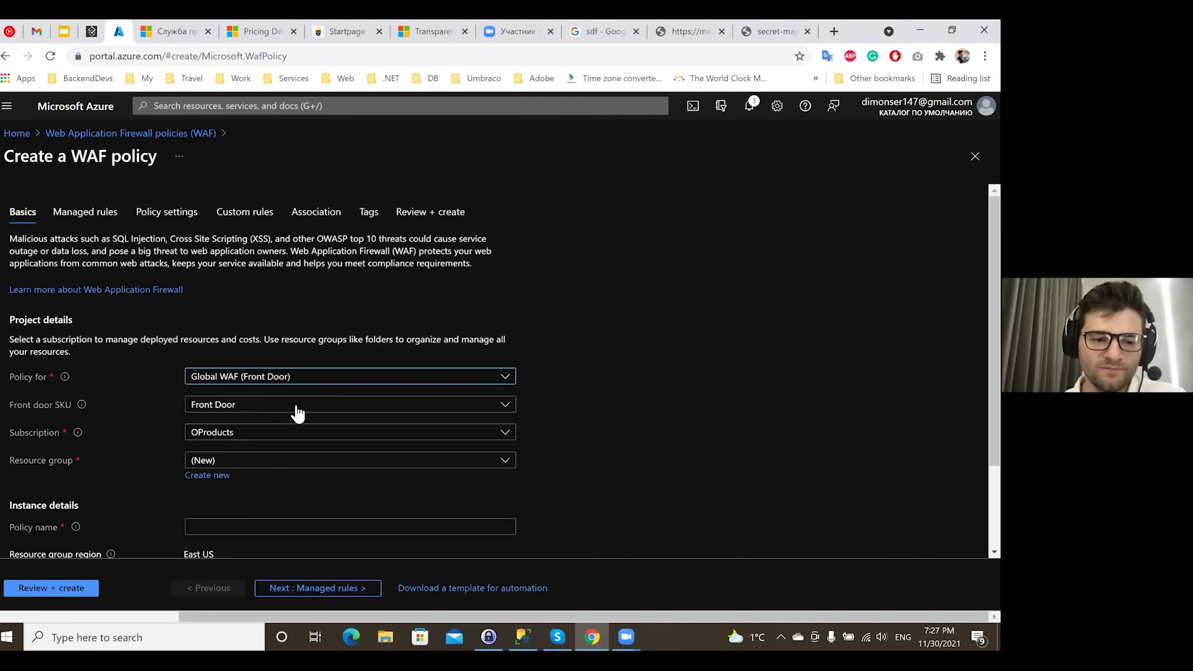
click(298, 413)
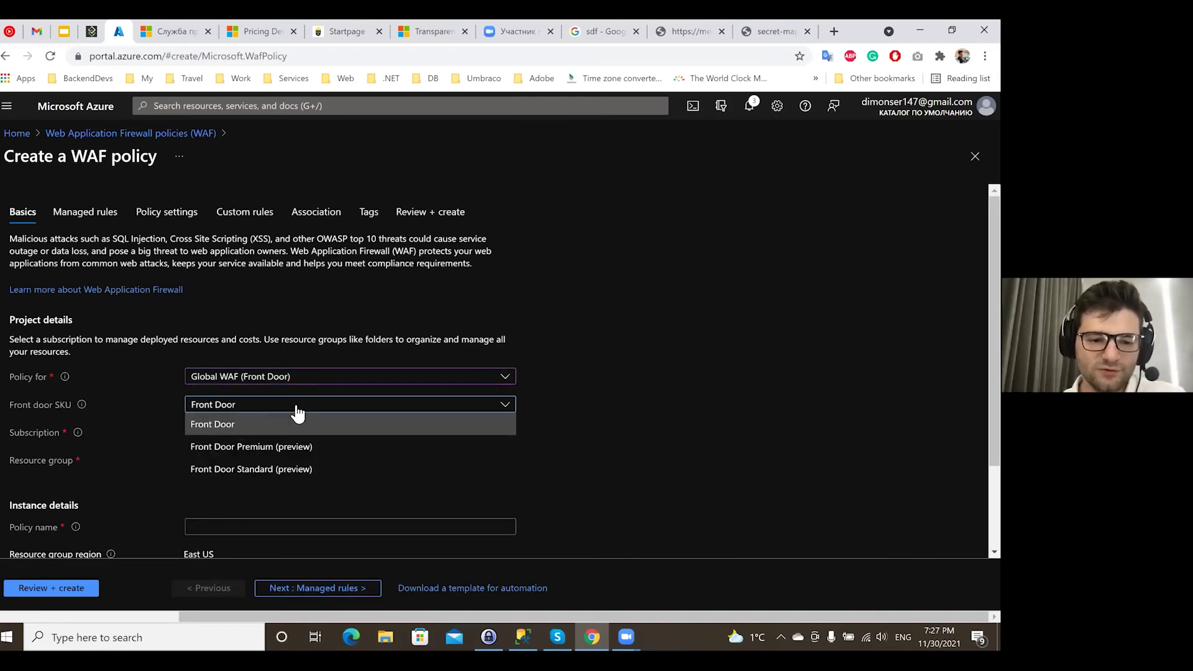
click(297, 414)
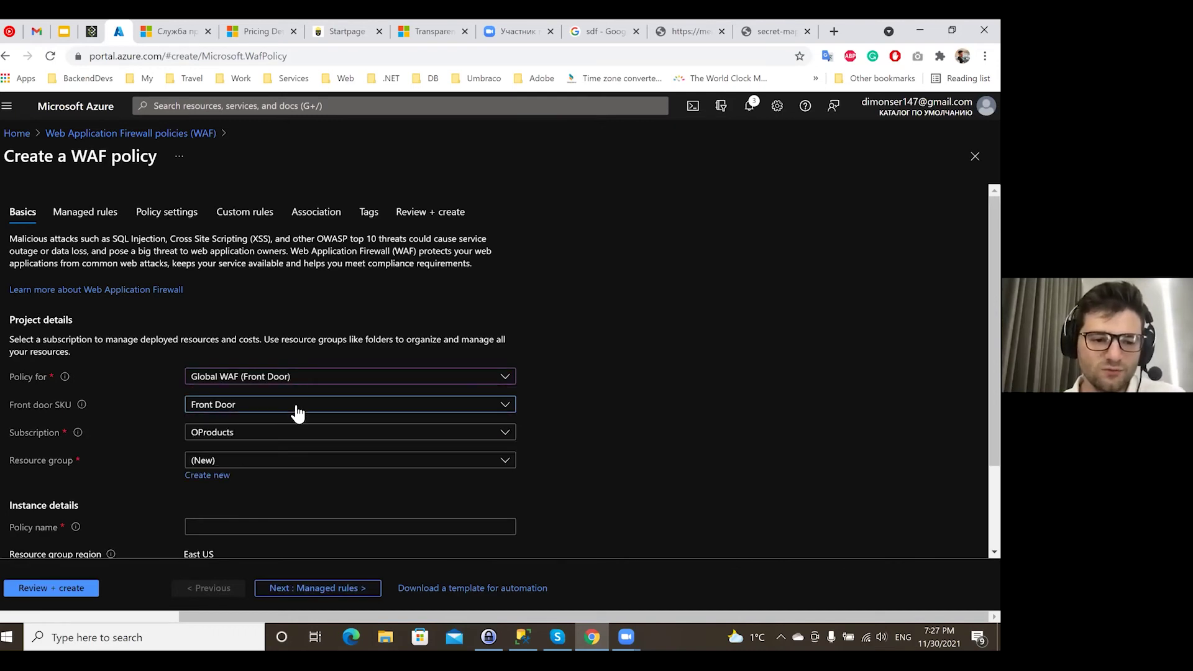
click(277, 435)
click(278, 434)
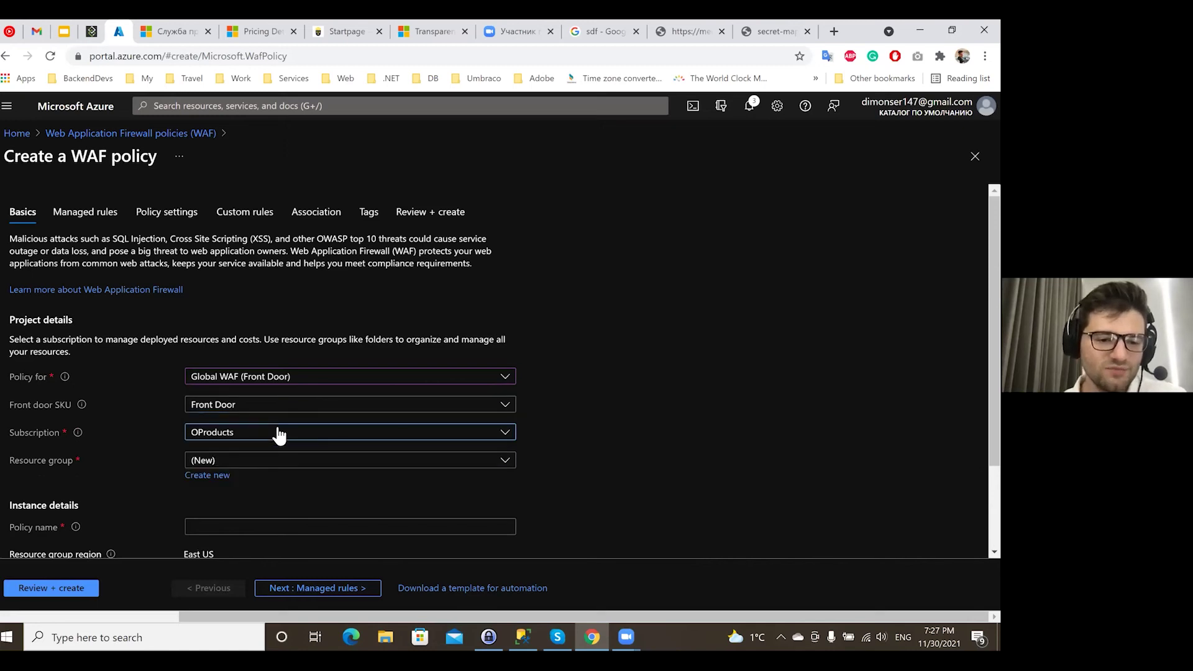
click(257, 466)
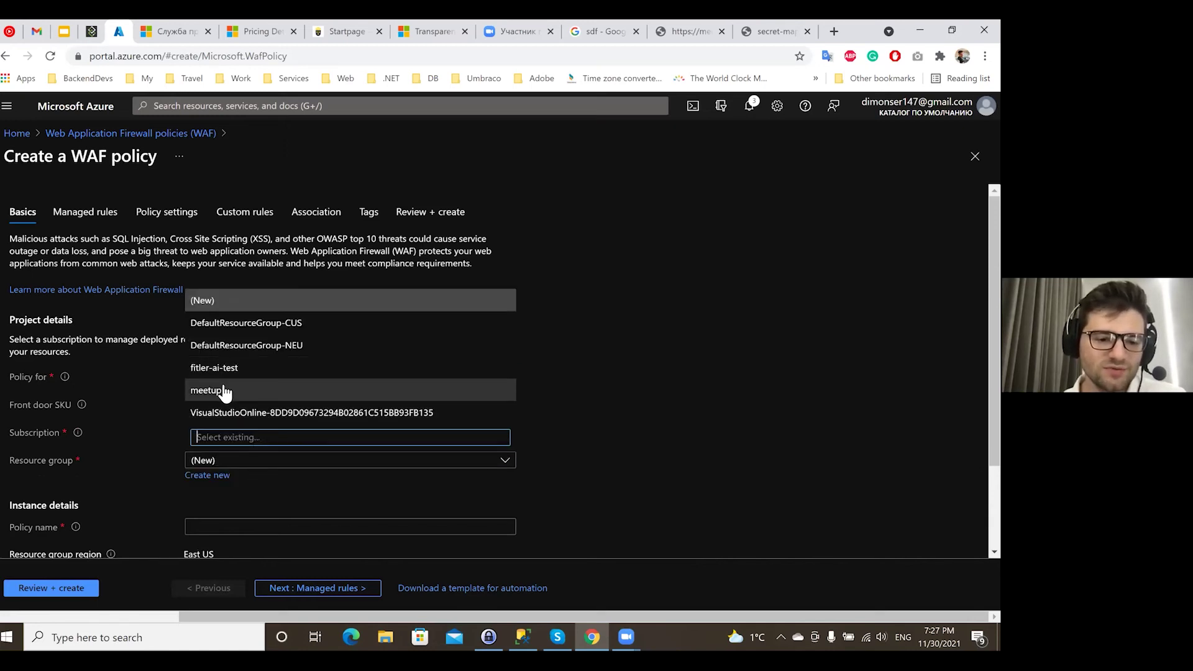
click(226, 391)
Name the policy geofiltering and set its mode to Prevention.
scroll(296, 479, down, 2)
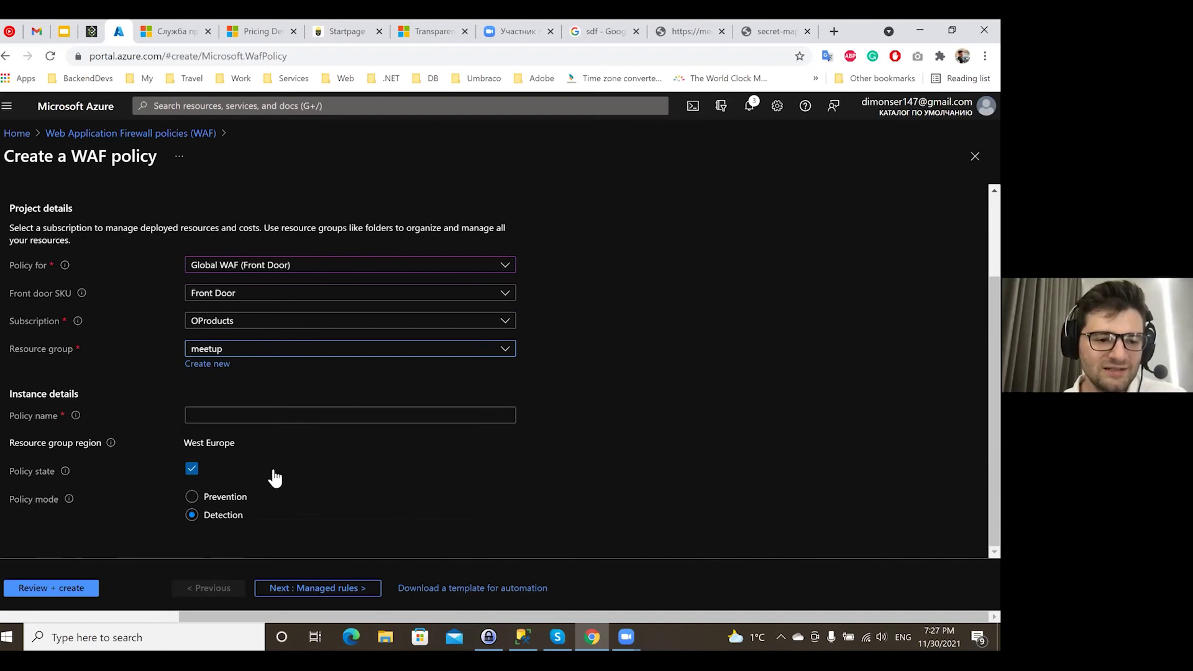
click(229, 422)
text(geofikl)
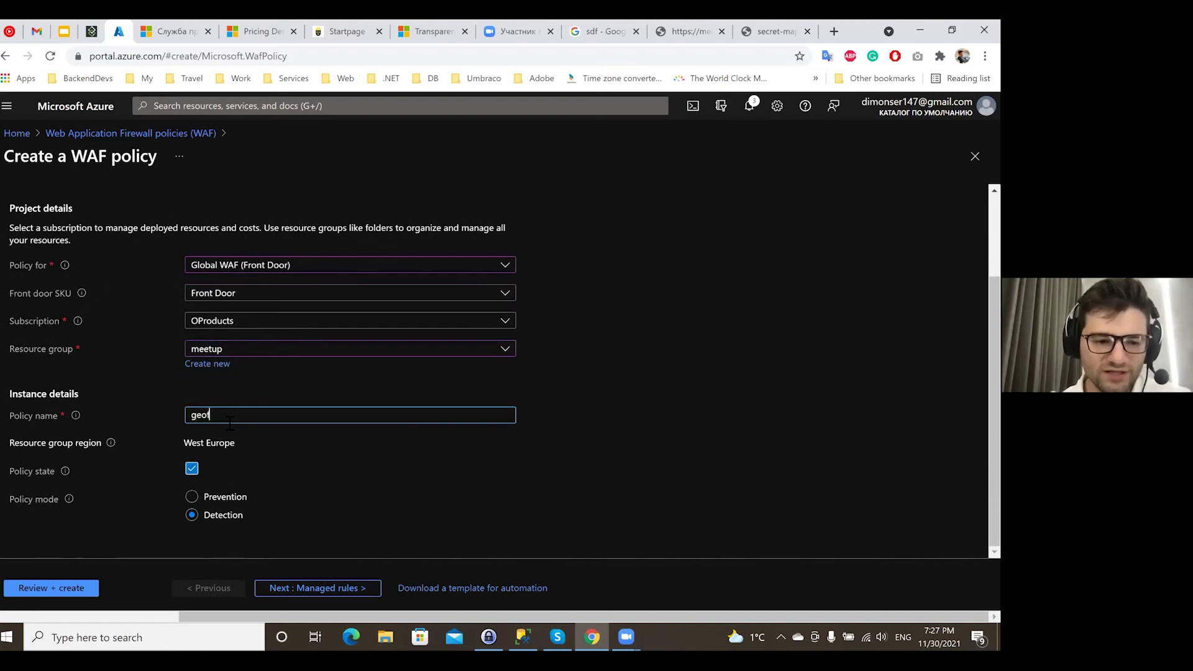
key(BackSpace)
key(BackSpace)
text(ltering)
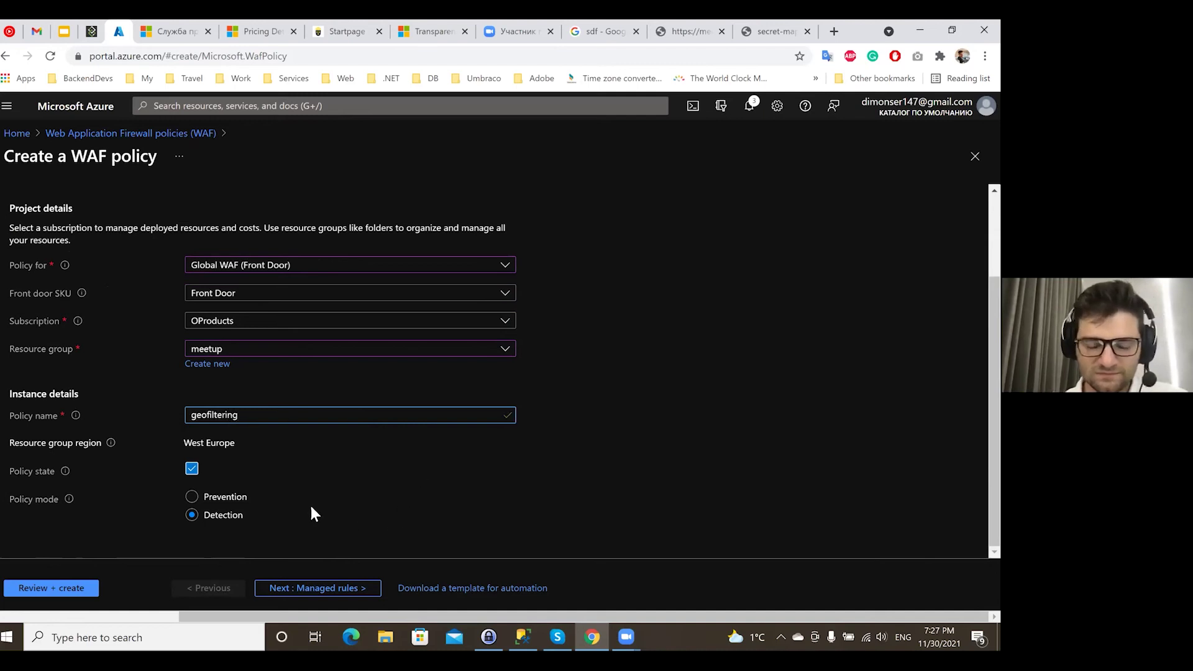
click(391, 480)
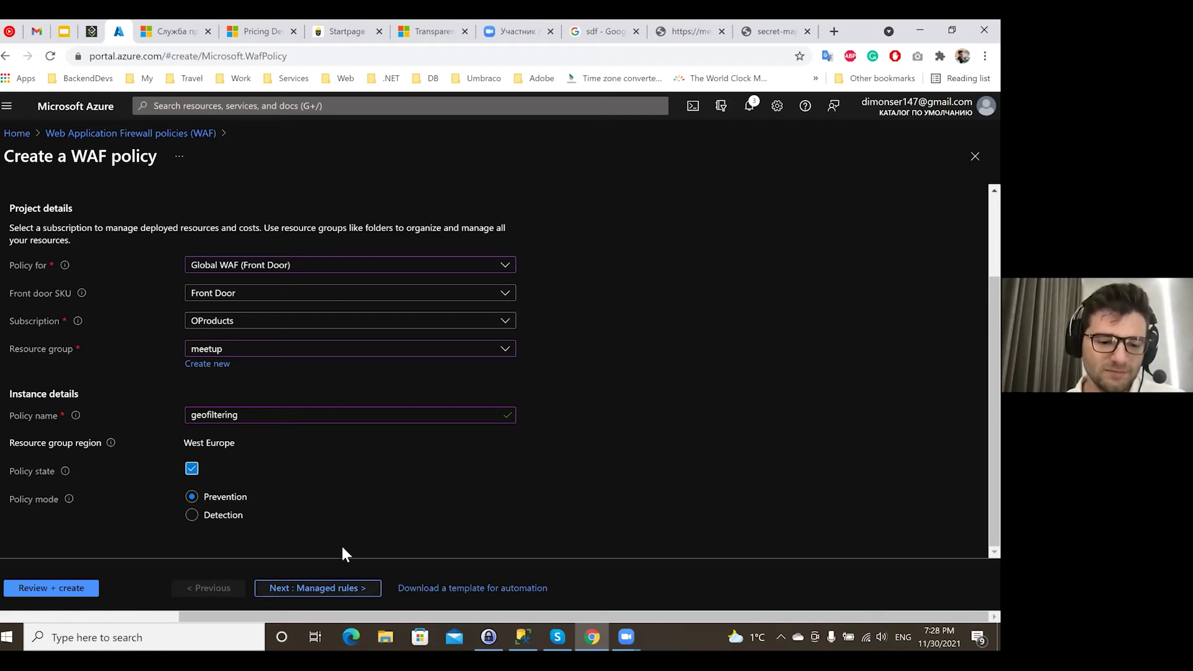
Review the DefaultRuleSet_1.0 managed rules and the policy settings, and continue to the custom rules with the defaults kept.
key(Return)
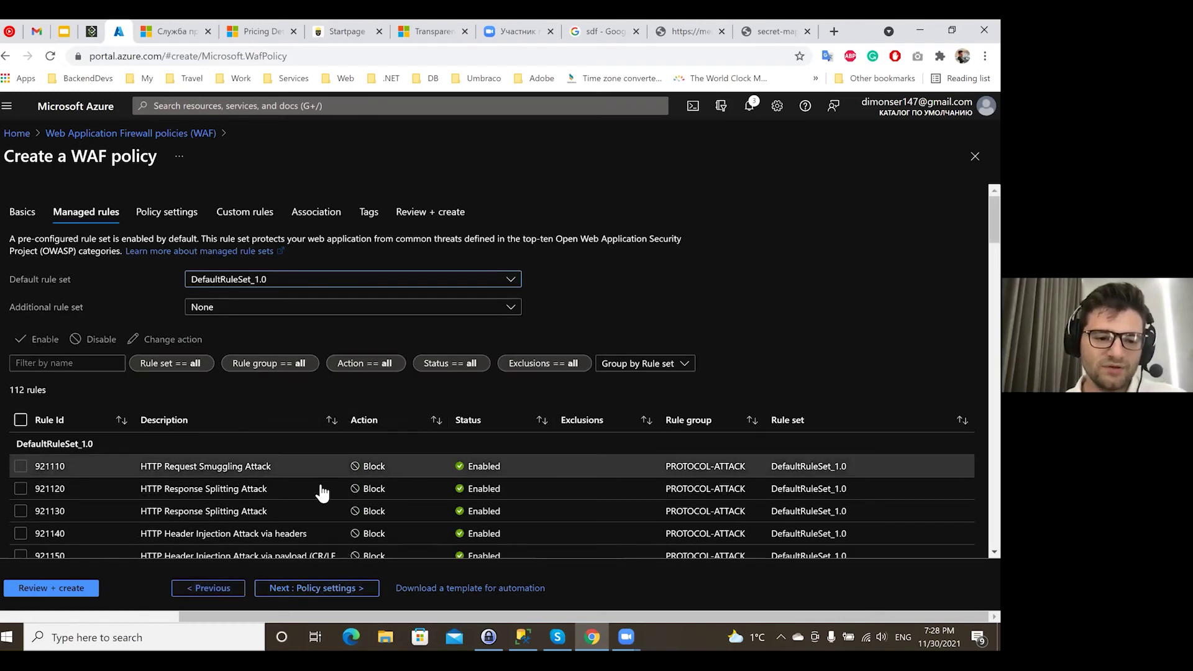
scroll(322, 493, down, 12)
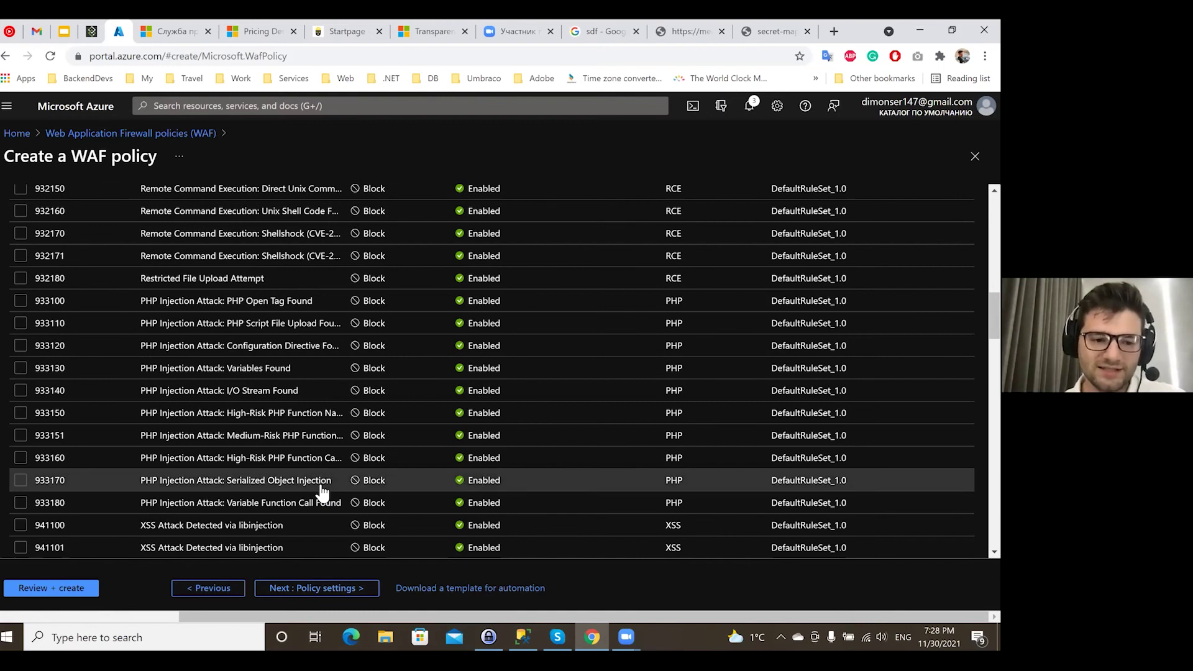
scroll(321, 492, up, 15)
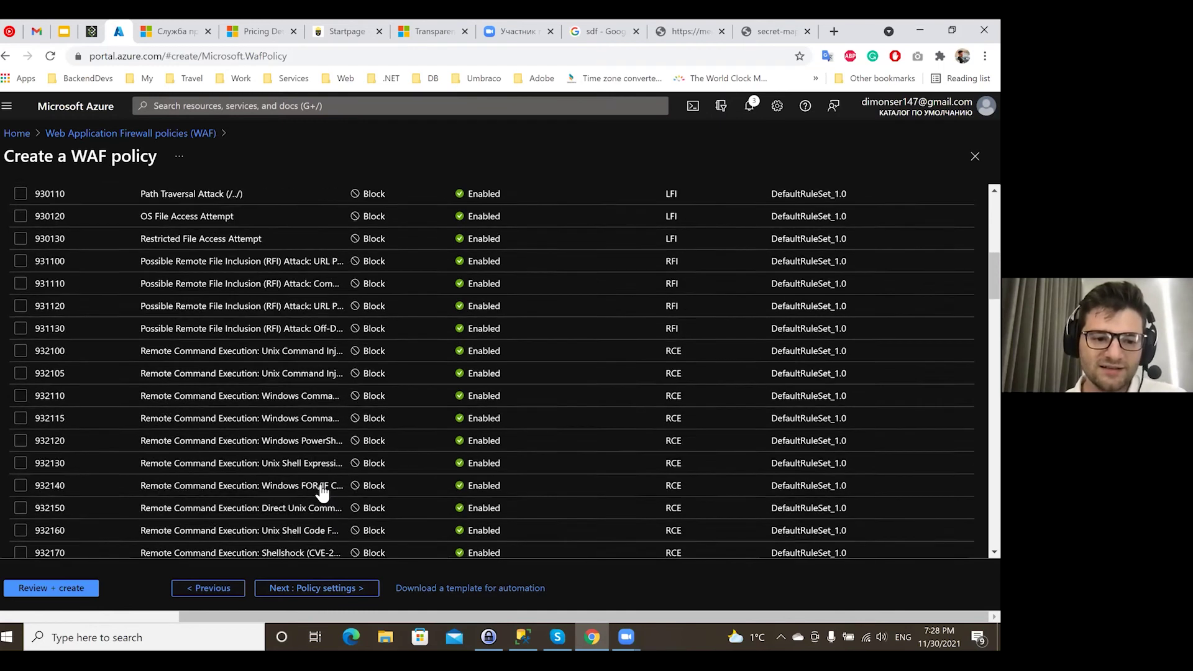
key(Tab)
key(Tab)
key(Tab)
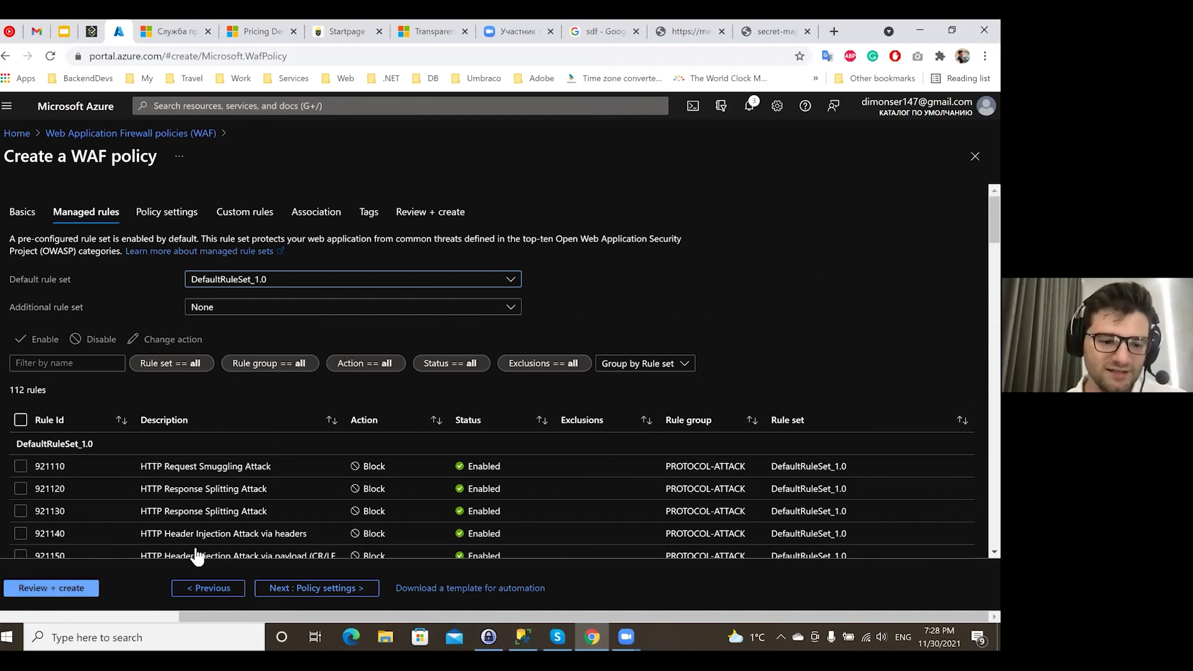
key(Return)
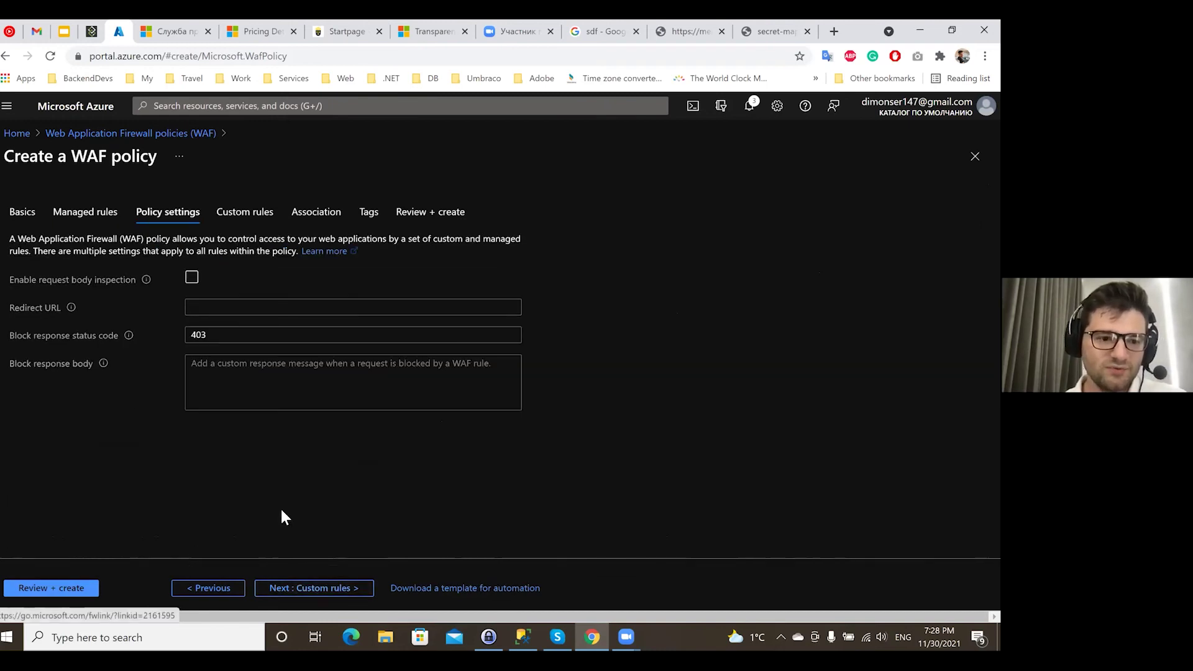
click(325, 553)
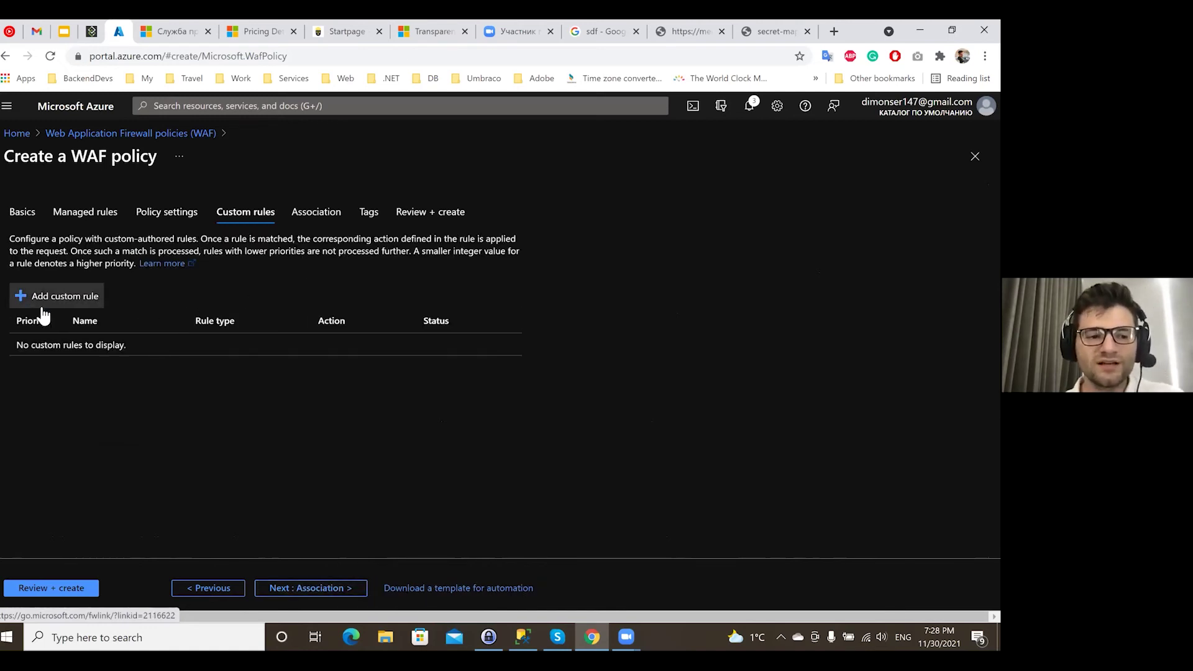
Start a new custom rule named onlysweden with priority 1.
click(64, 301)
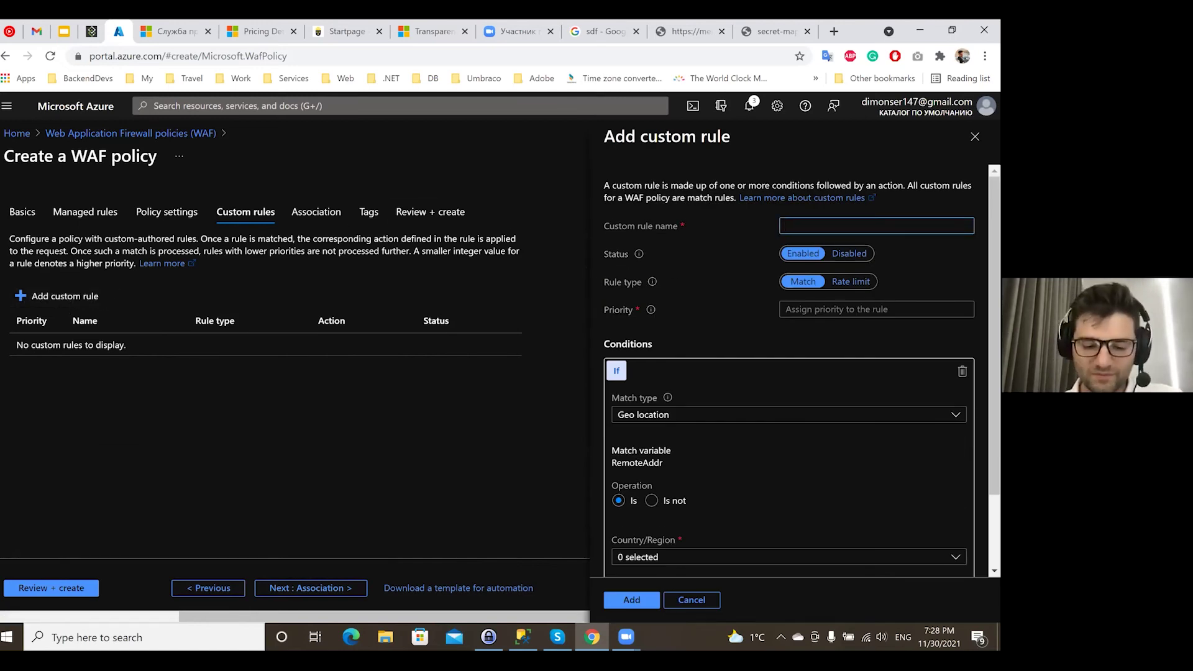
text(onlyswedeen)
key(Tab)
key(shift+Tab)
key(Left)
key(BackSpace)
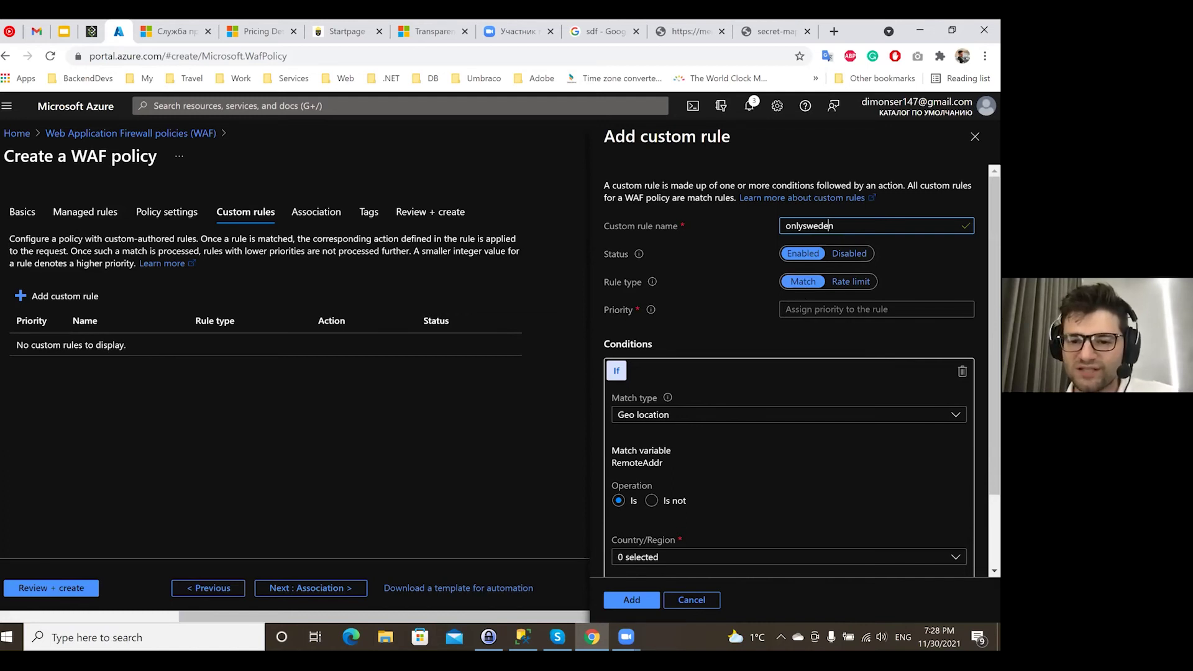
click(807, 303)
text(1)
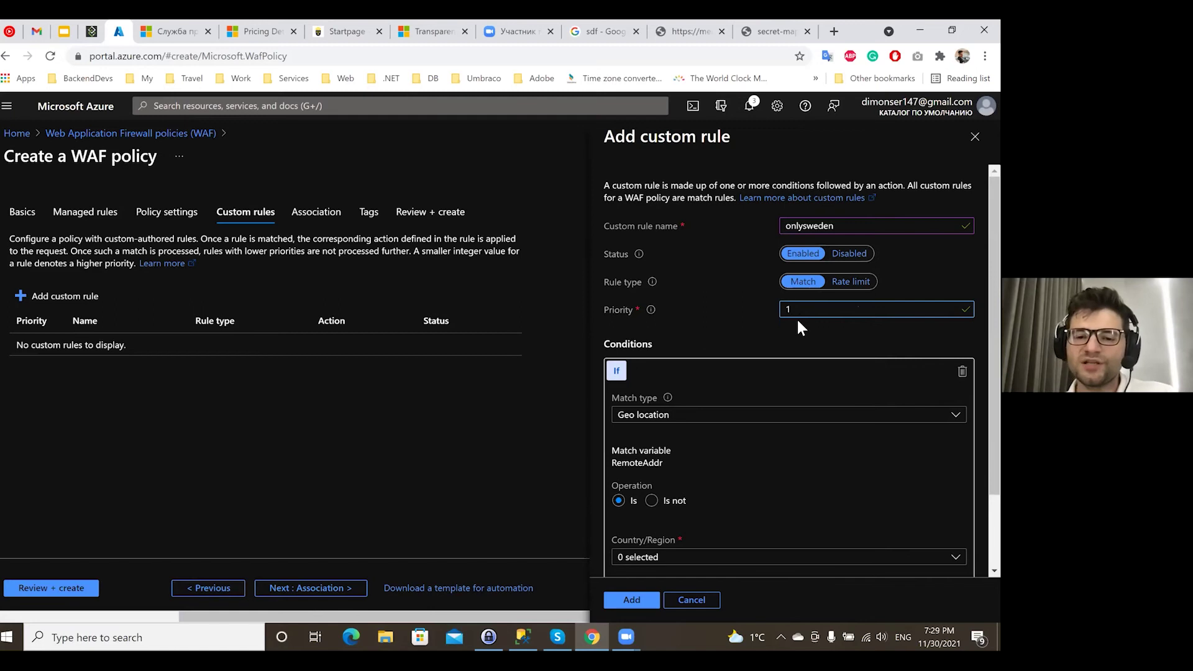
Set the rule's geo location condition so that the remote address is not in Sweden.
scroll(796, 317, down, 1)
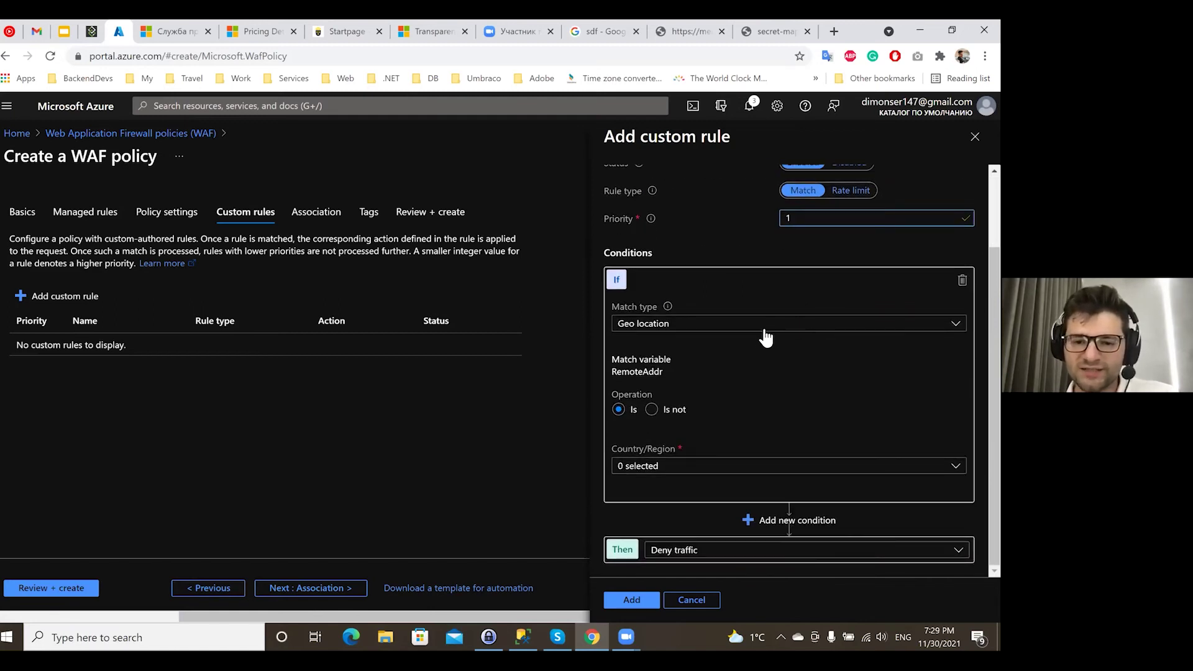
click(676, 325)
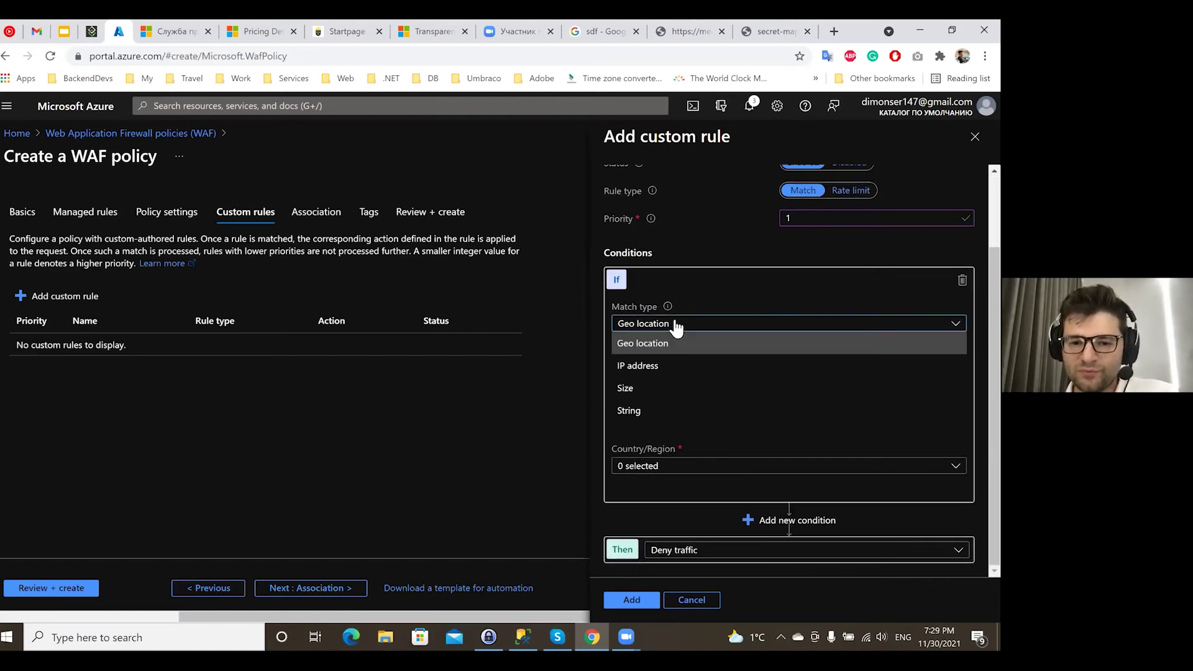
click(676, 326)
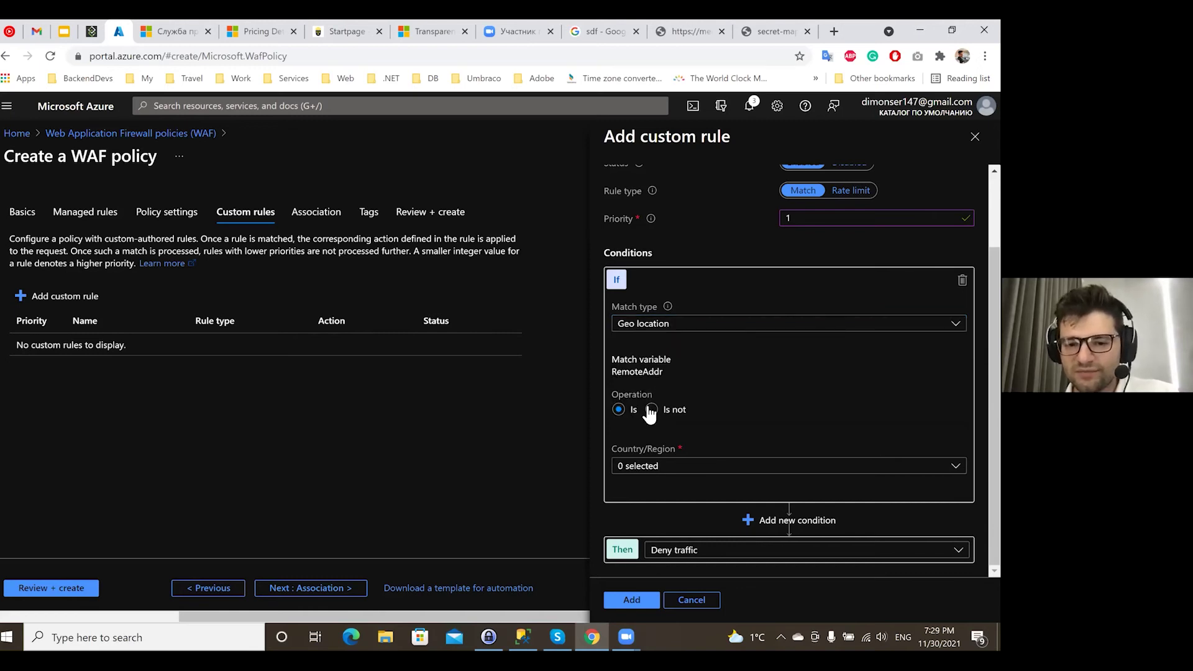
click(664, 467)
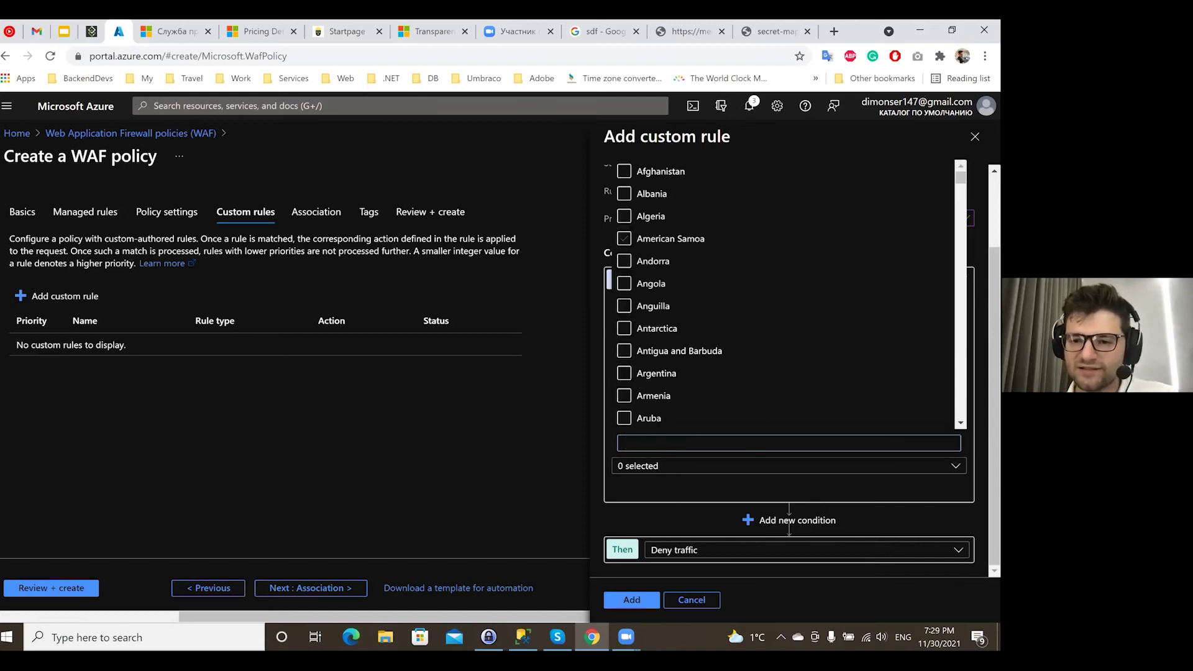
scroll(746, 311, down, 8)
scroll(786, 295, down, 20)
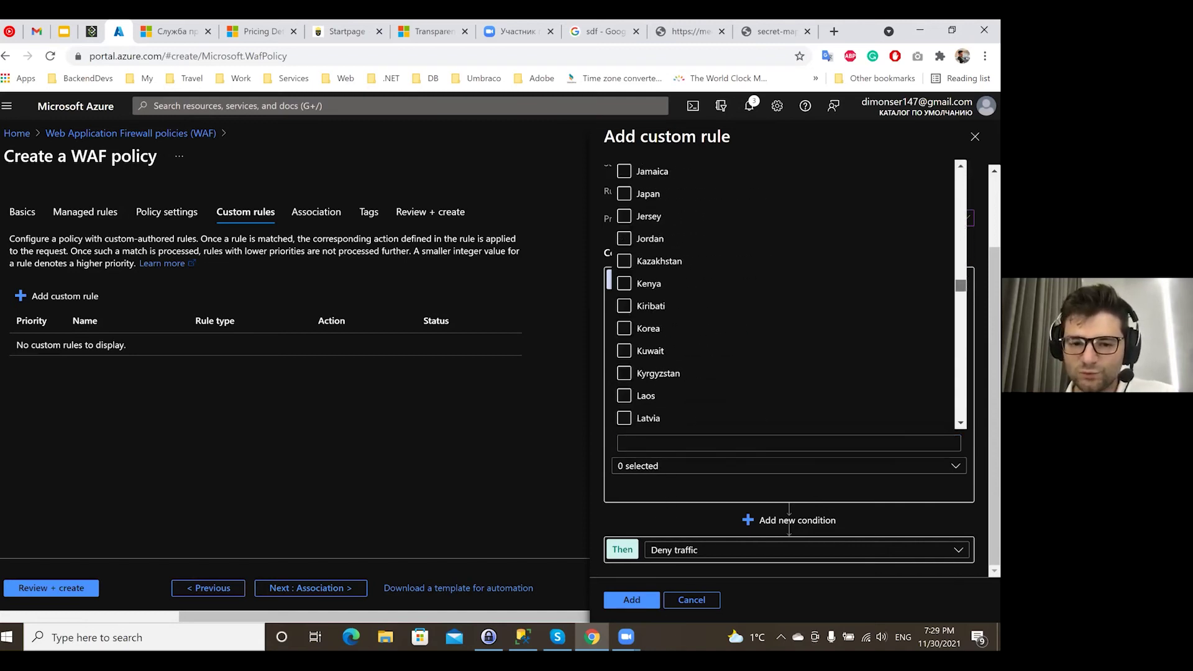
scroll(786, 295, down, 20)
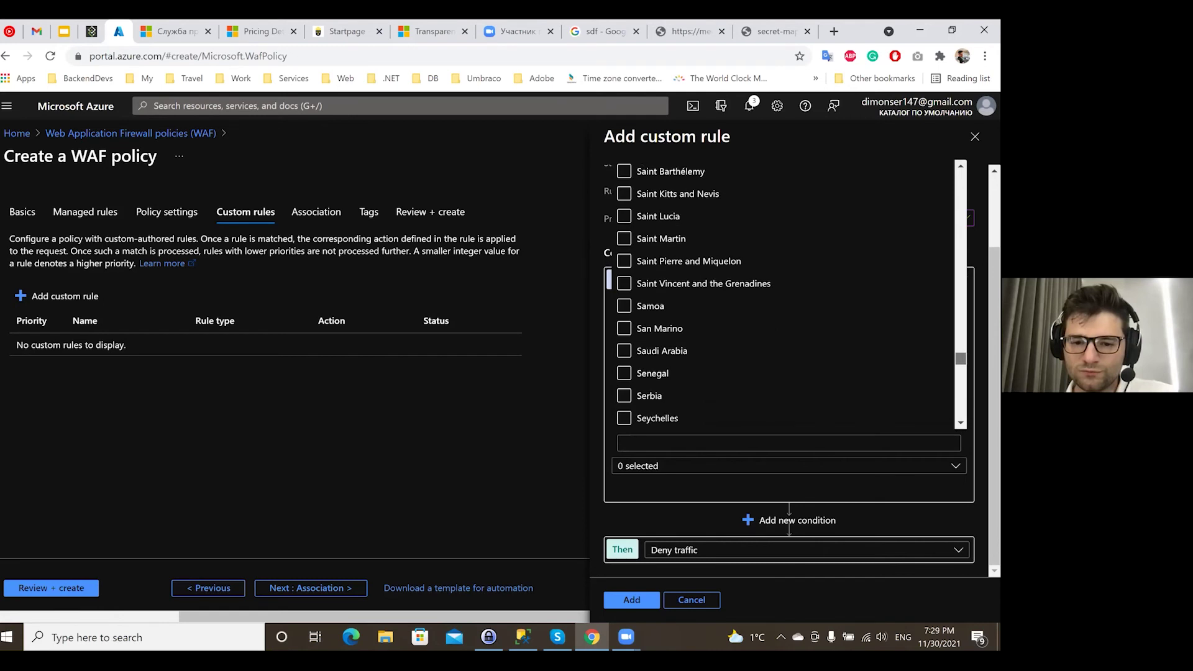
scroll(786, 295, down, 9)
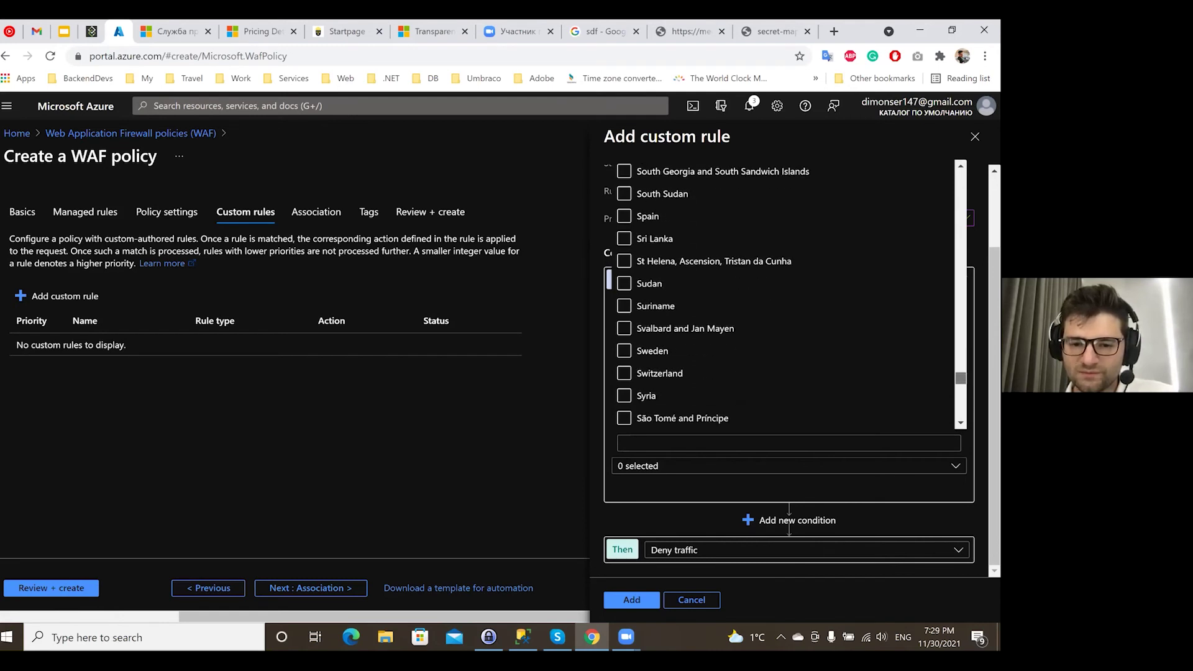
click(624, 373)
click(626, 373)
click(664, 491)
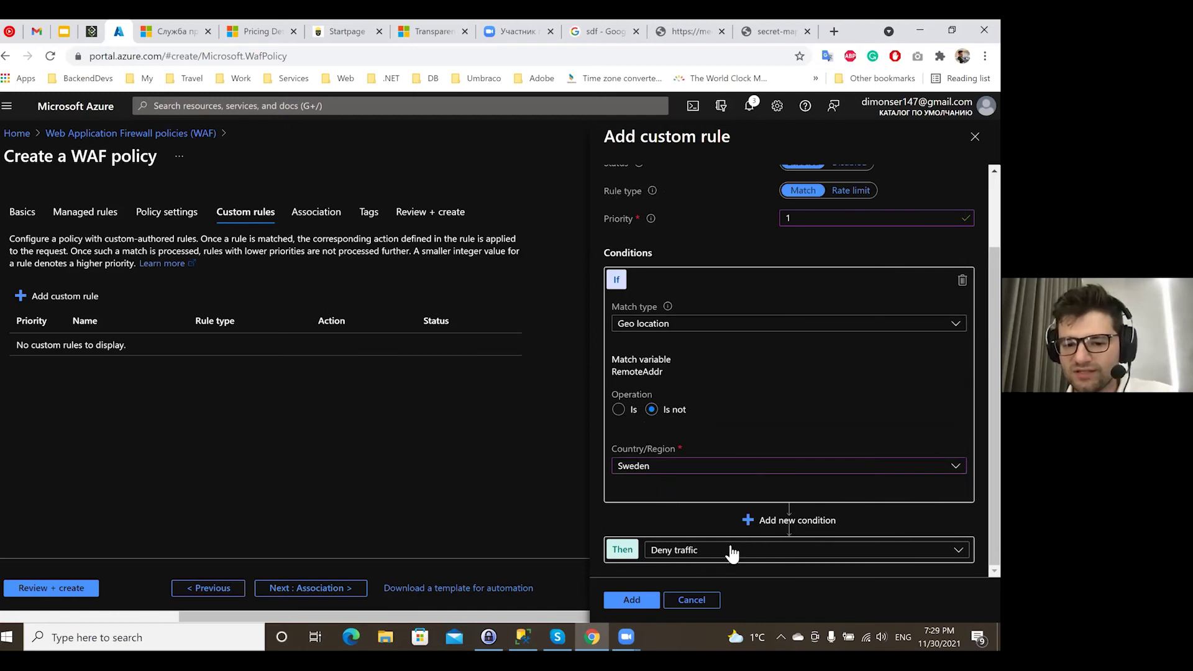
click(706, 552)
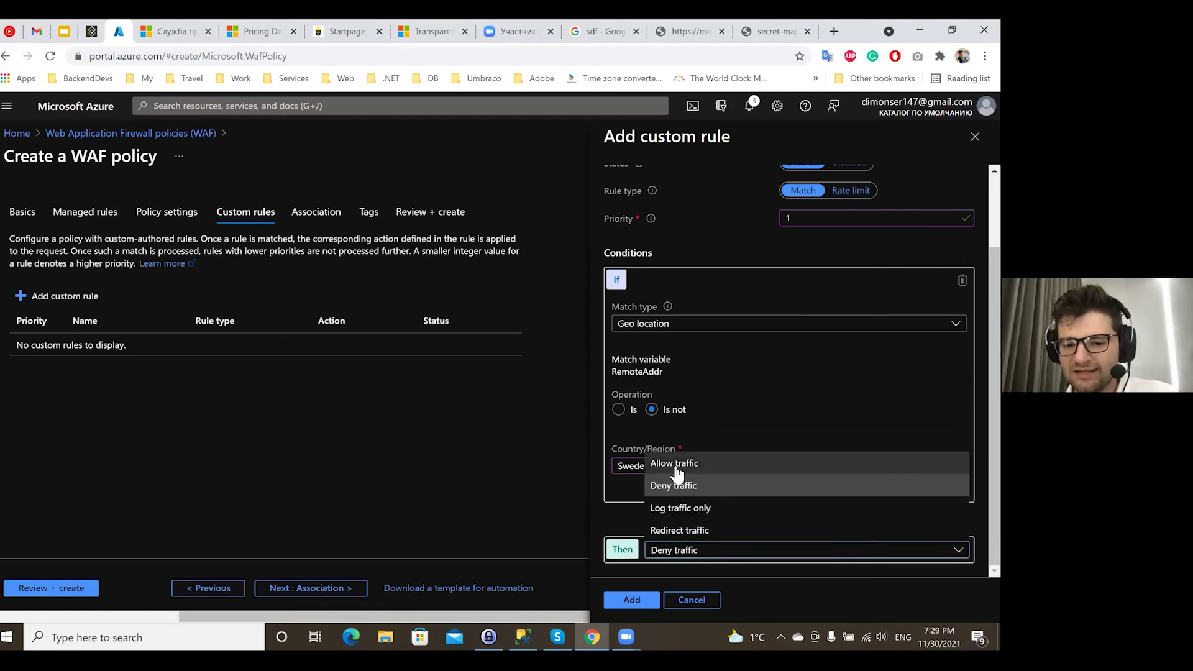
click(678, 530)
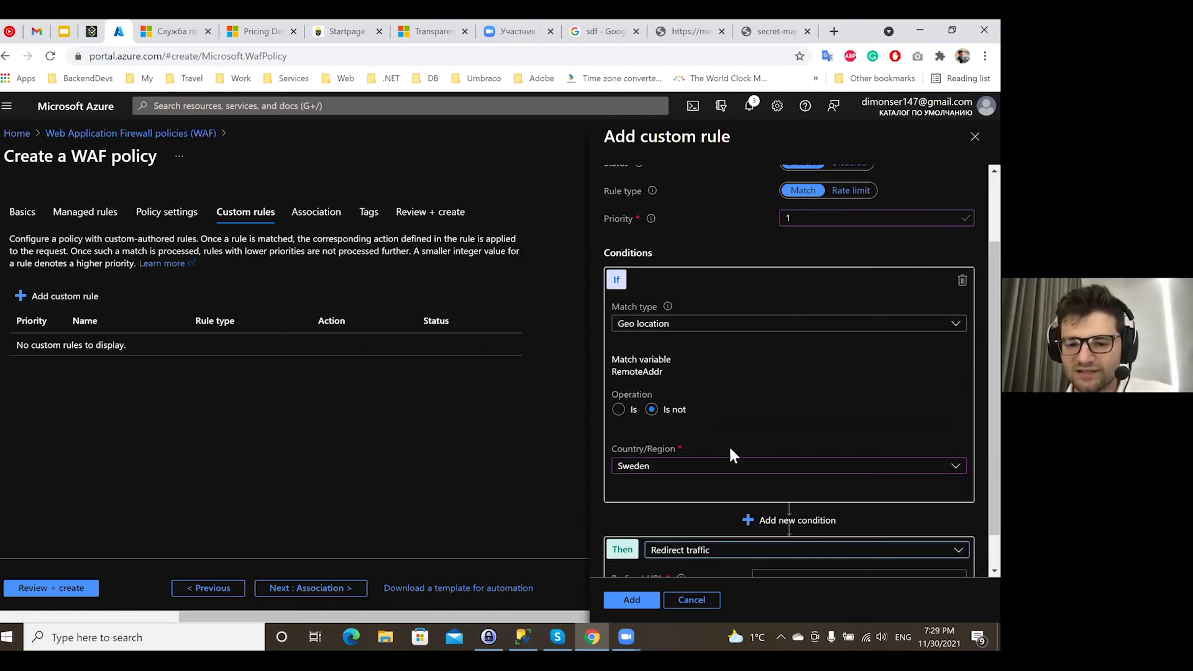
scroll(729, 445, down, 1)
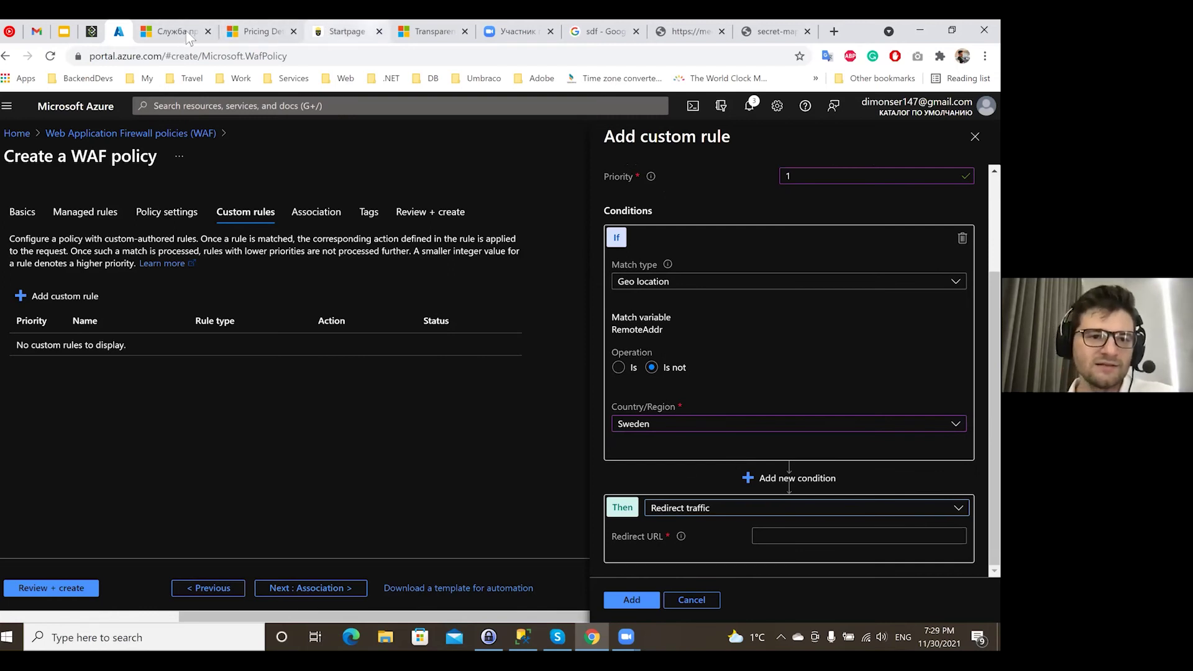
click(343, 31)
click(159, 56)
key(ctrl+c)
scroll(198, 372, up, 1)
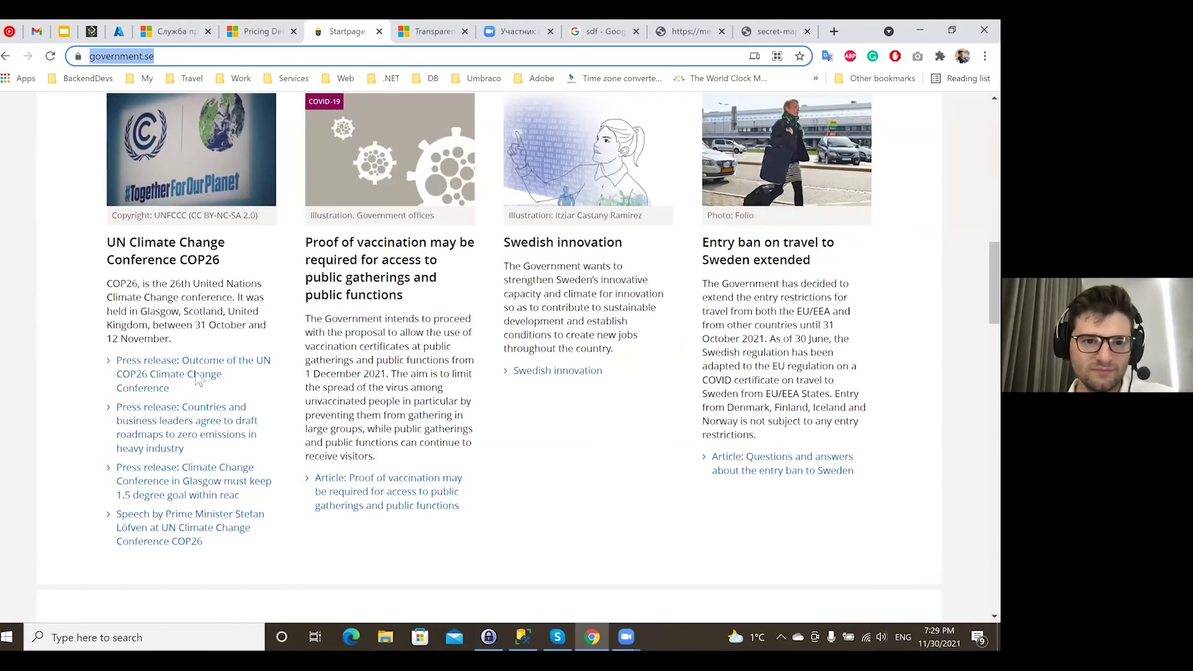
scroll(197, 375, up, 8)
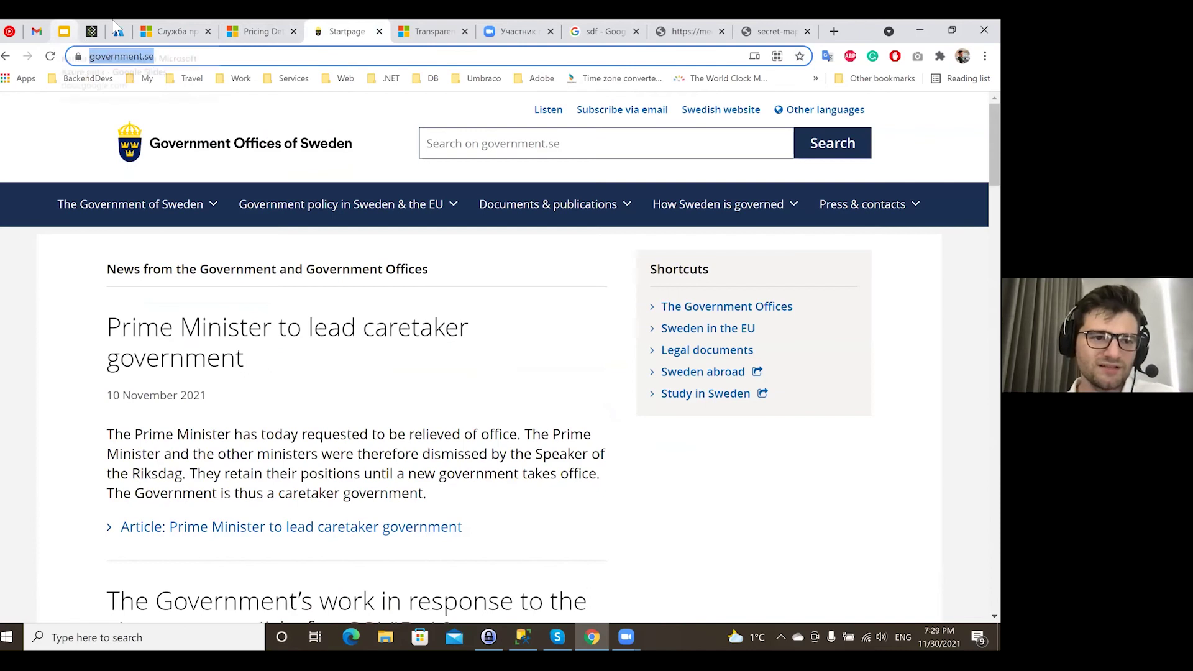
key(ctrl+5)
click(755, 538)
key(ctrl+v)
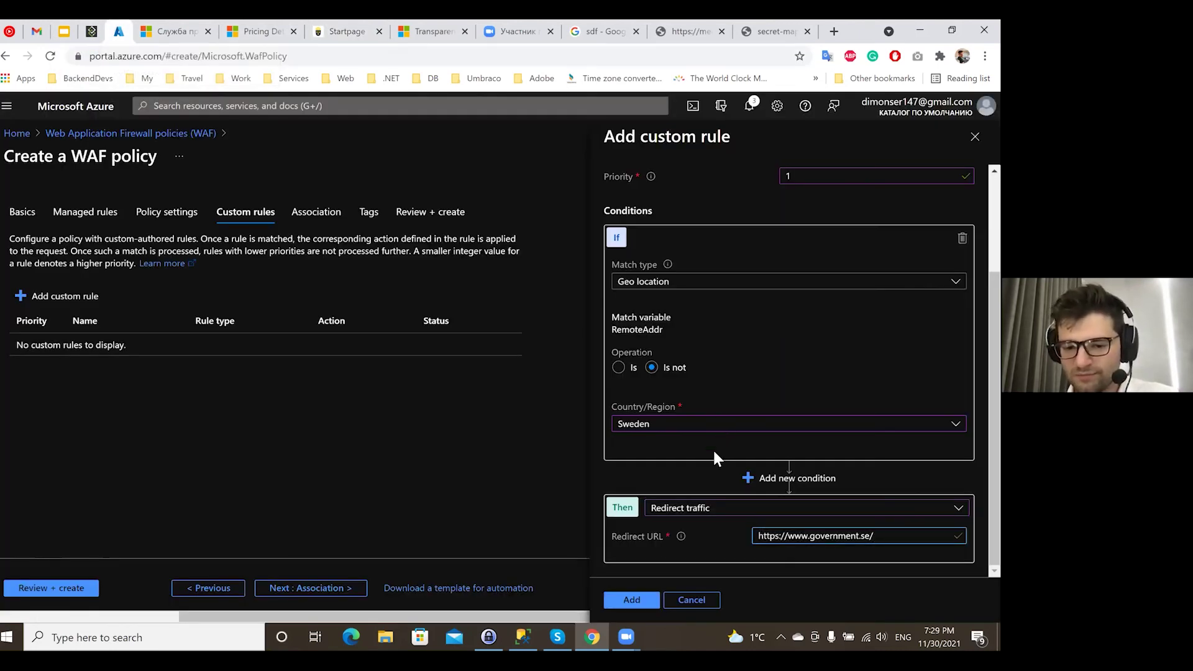
Add the onlysweden rule, check the policy's review summary and return to the Web Application Firewall policies list.
click(624, 598)
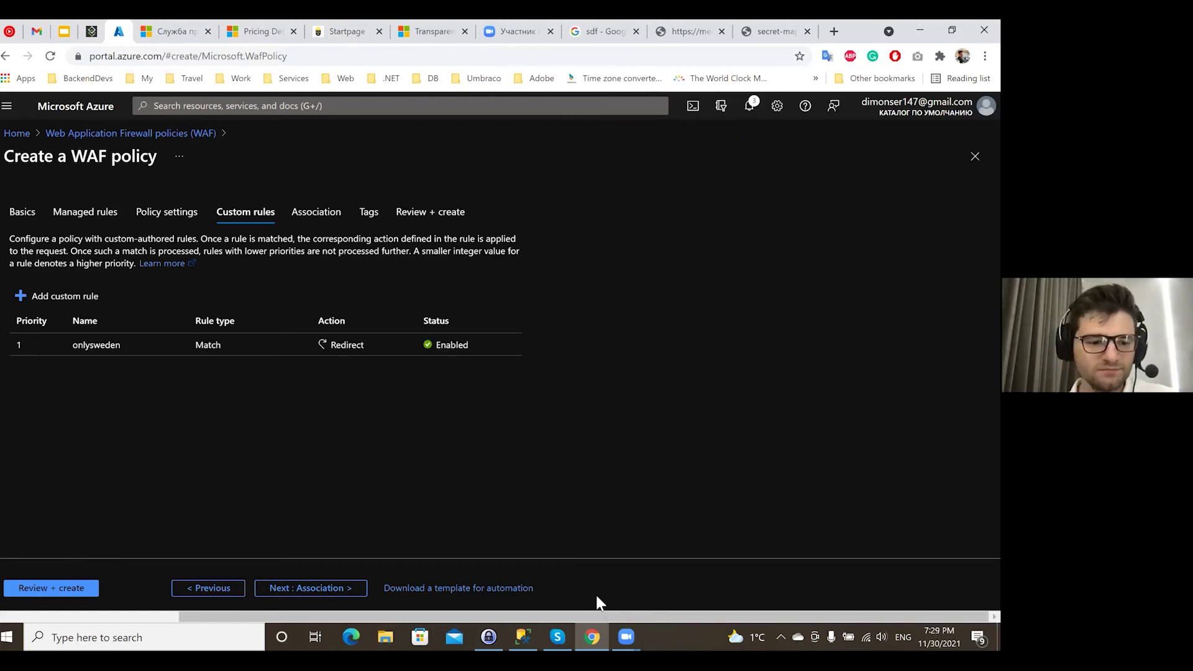
click(51, 588)
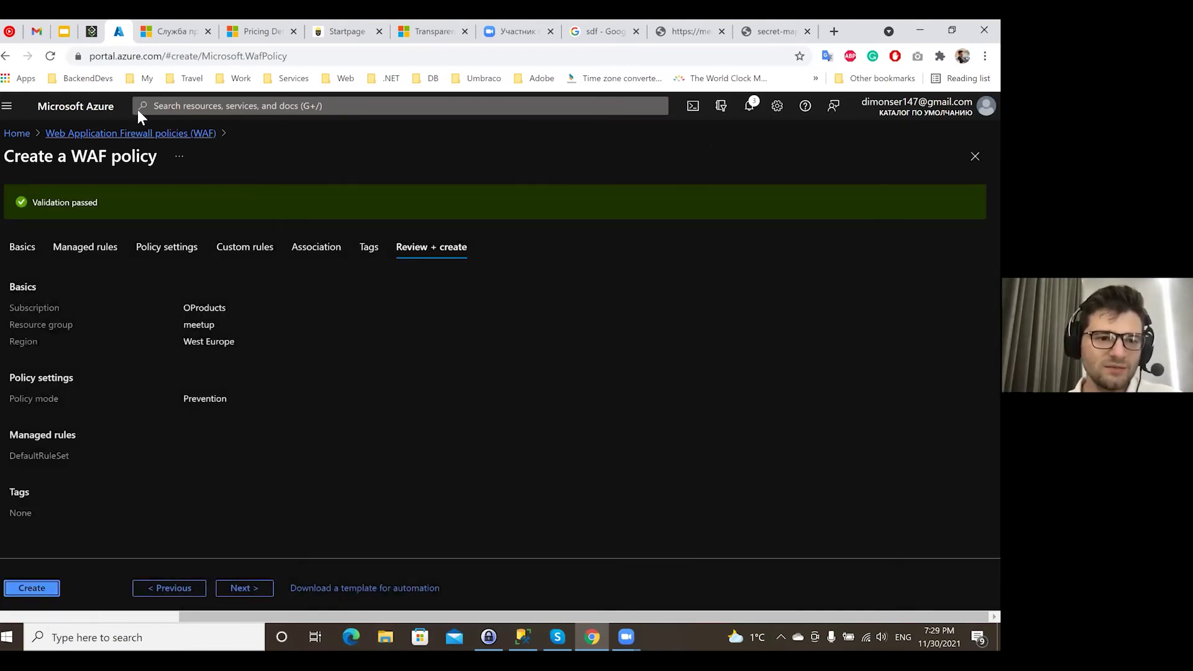
click(105, 134)
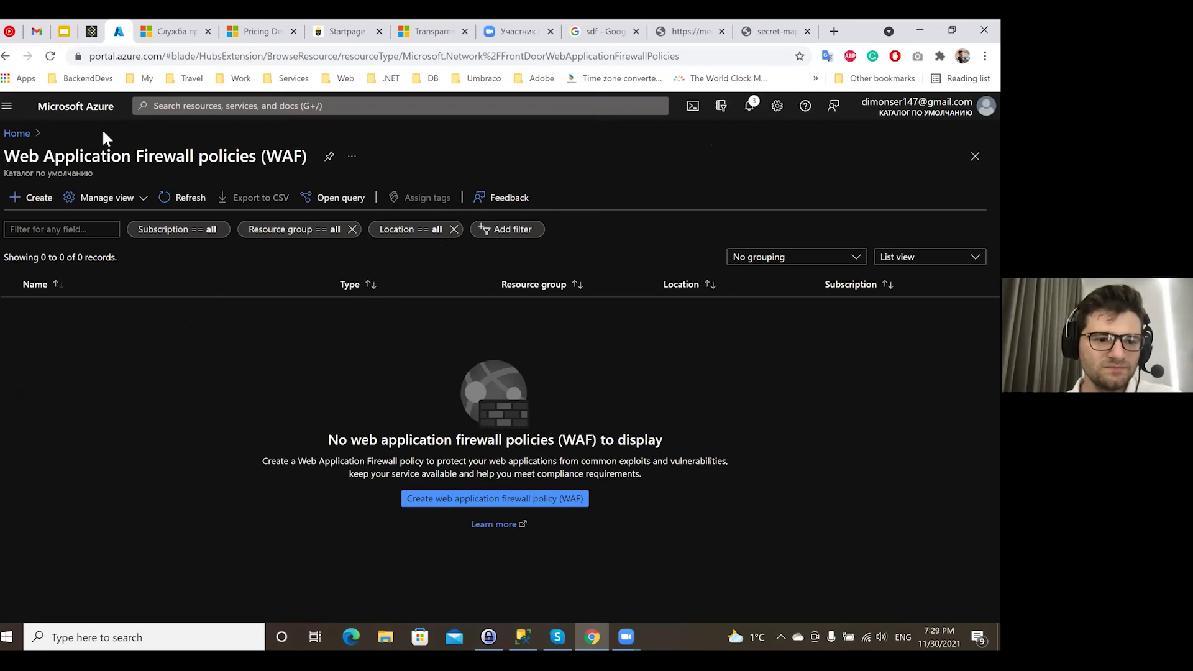
Search for meetup and open the Web application firewall settings of the meetup Front Door.
click(162, 101)
text(meetup)
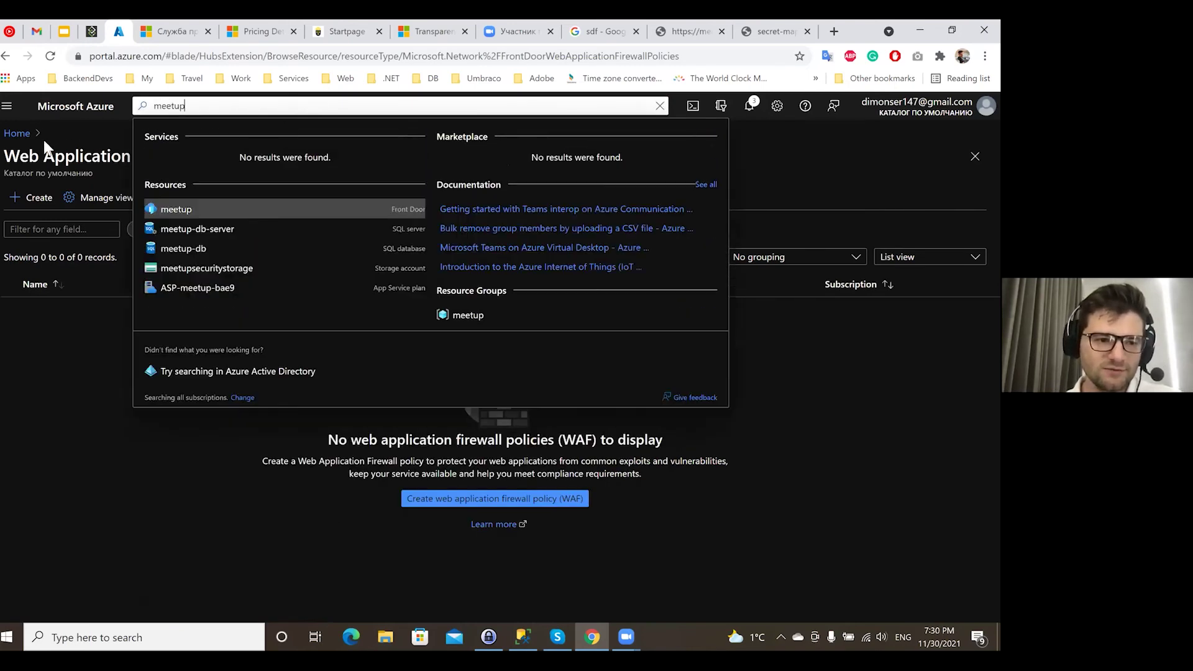
click(176, 209)
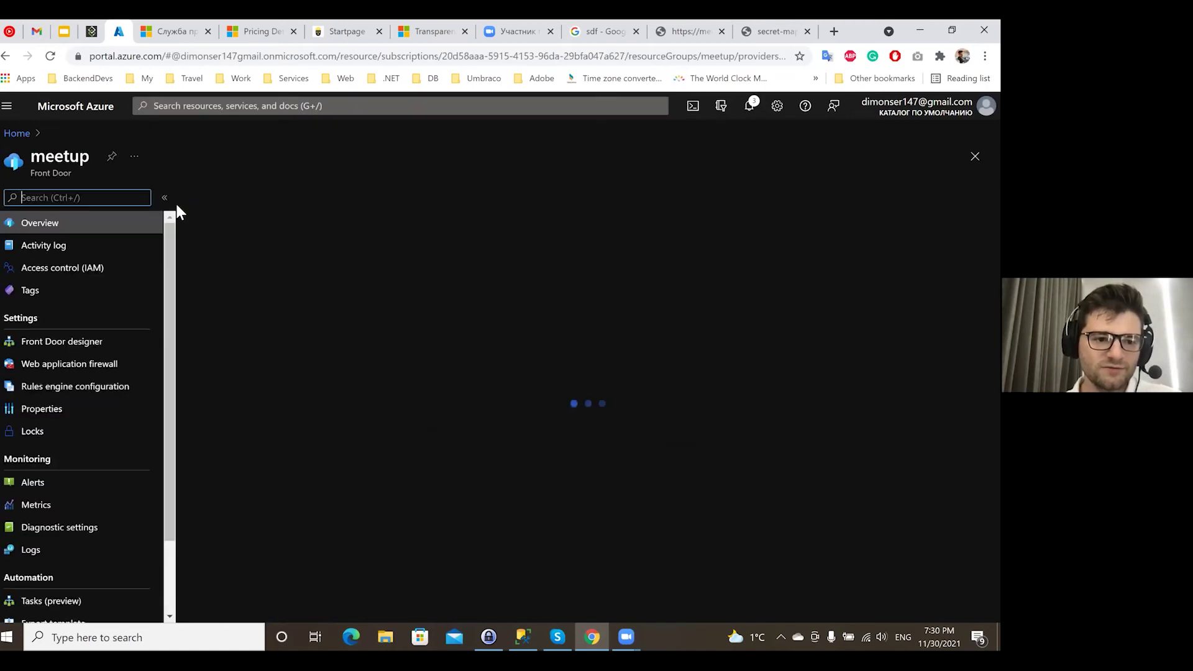
click(87, 368)
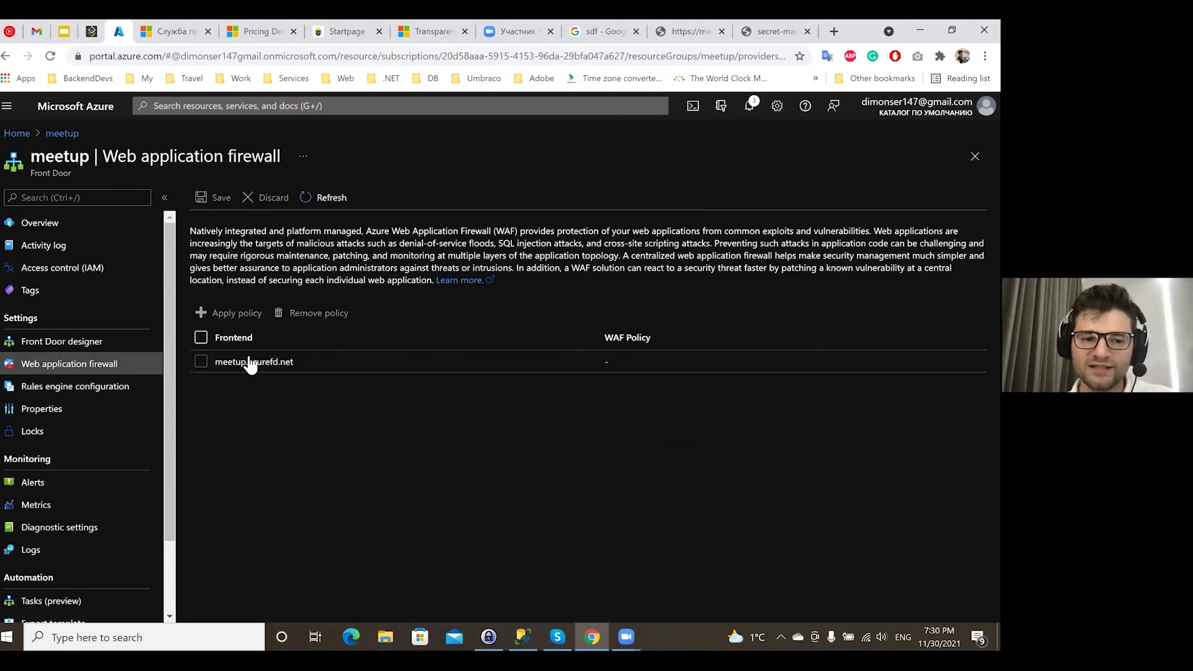
Try to apply a WAF policy to the meetup.azurefd.net frontend.
click(201, 362)
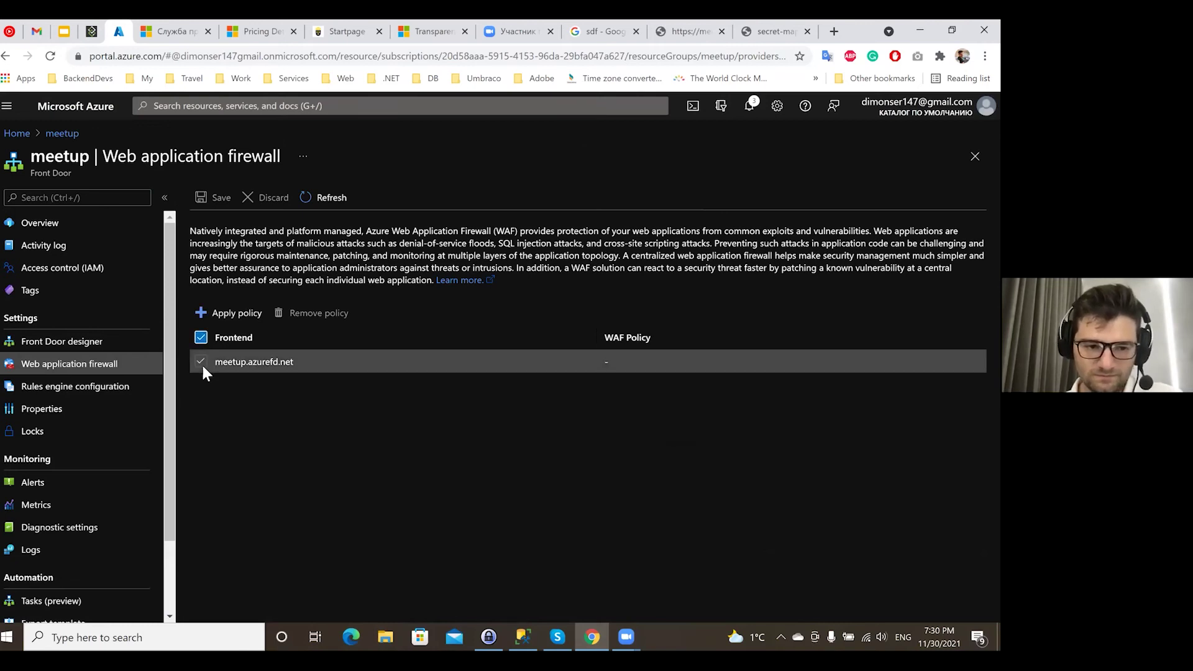
click(216, 314)
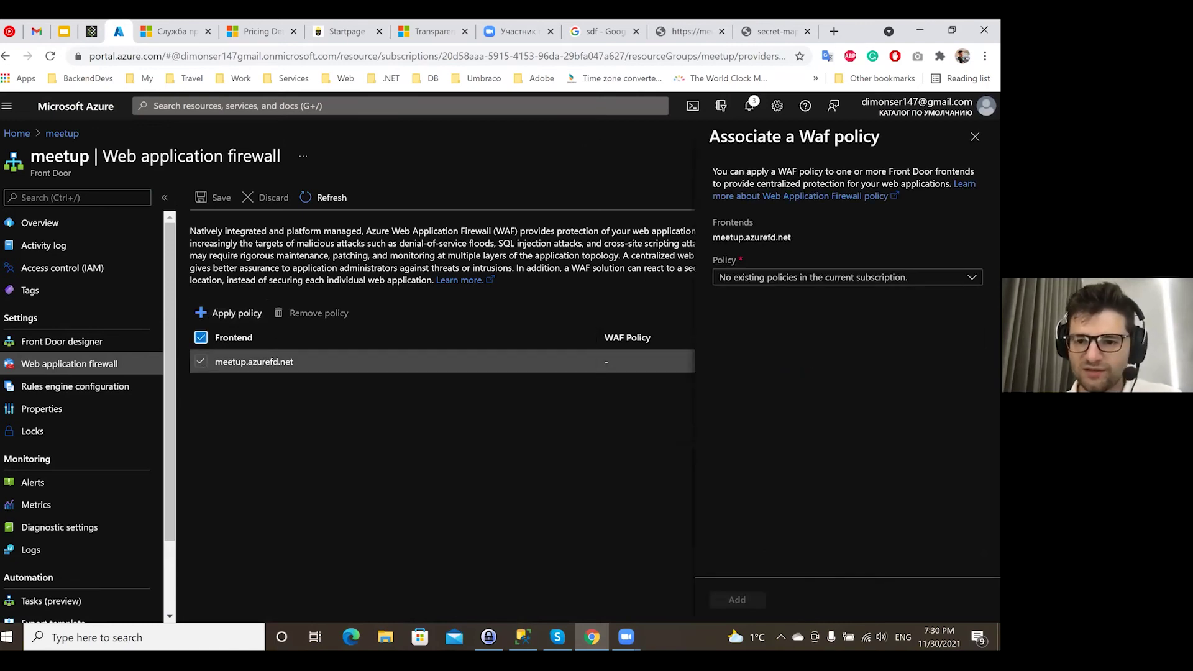
click(846, 277)
click(846, 277)
click(847, 277)
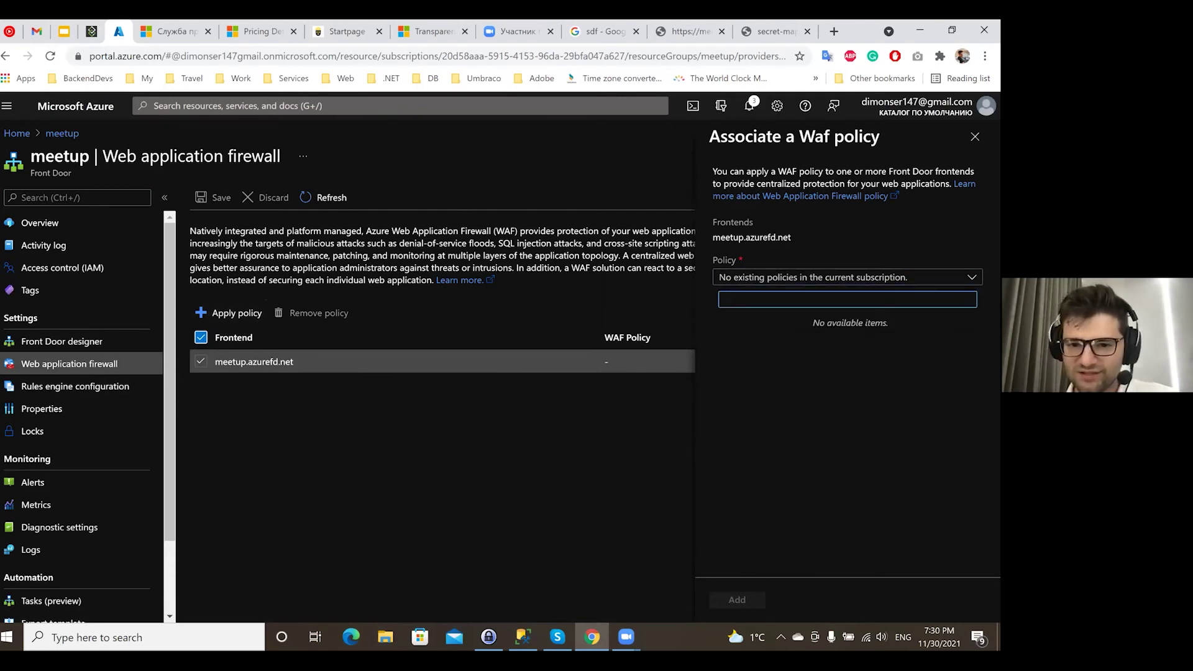
click(328, 428)
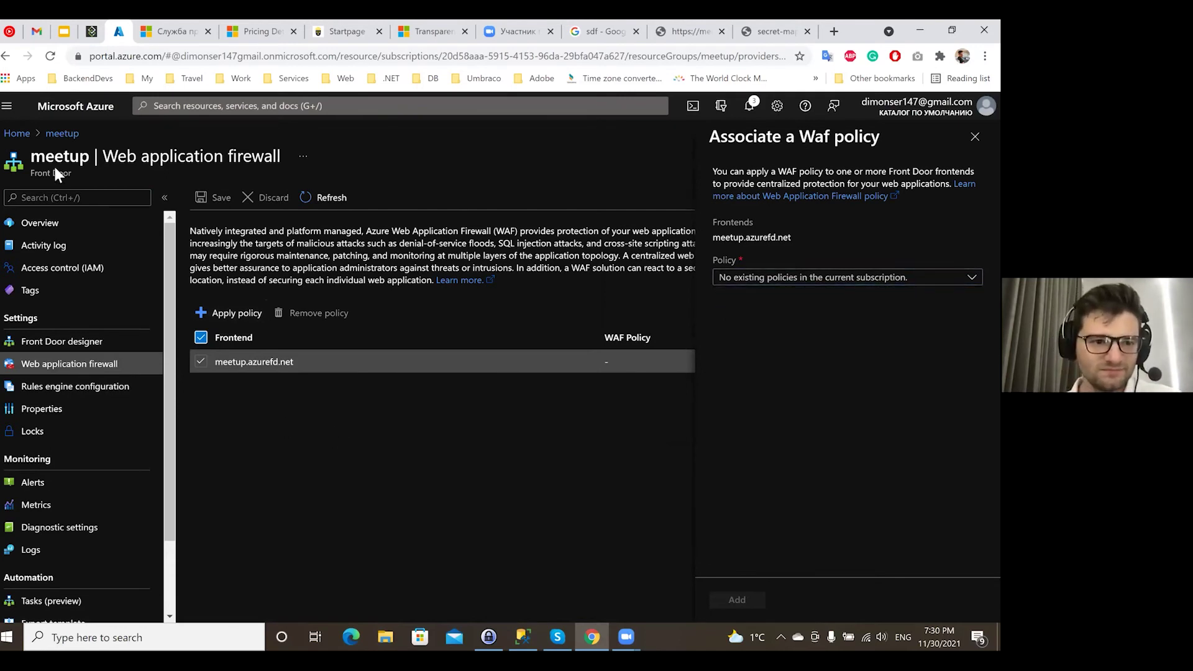
In a duplicate of the portal tab, open the Web Application Firewall policies list and check the notifications.
right_click(110, 31)
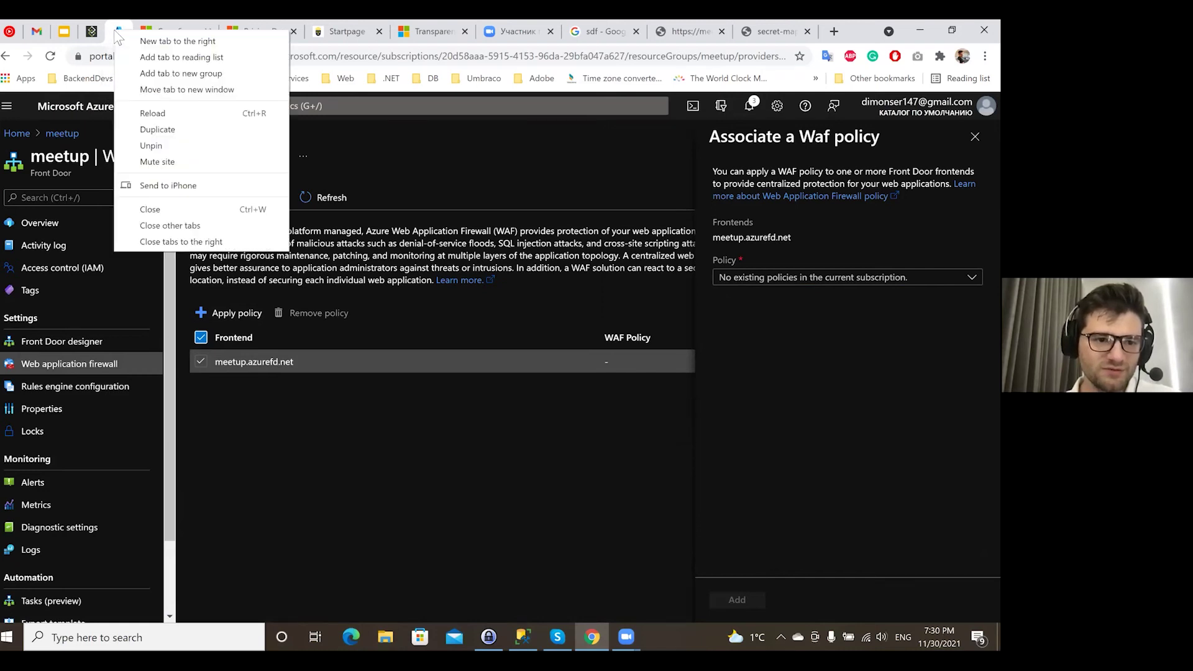
key(Escape)
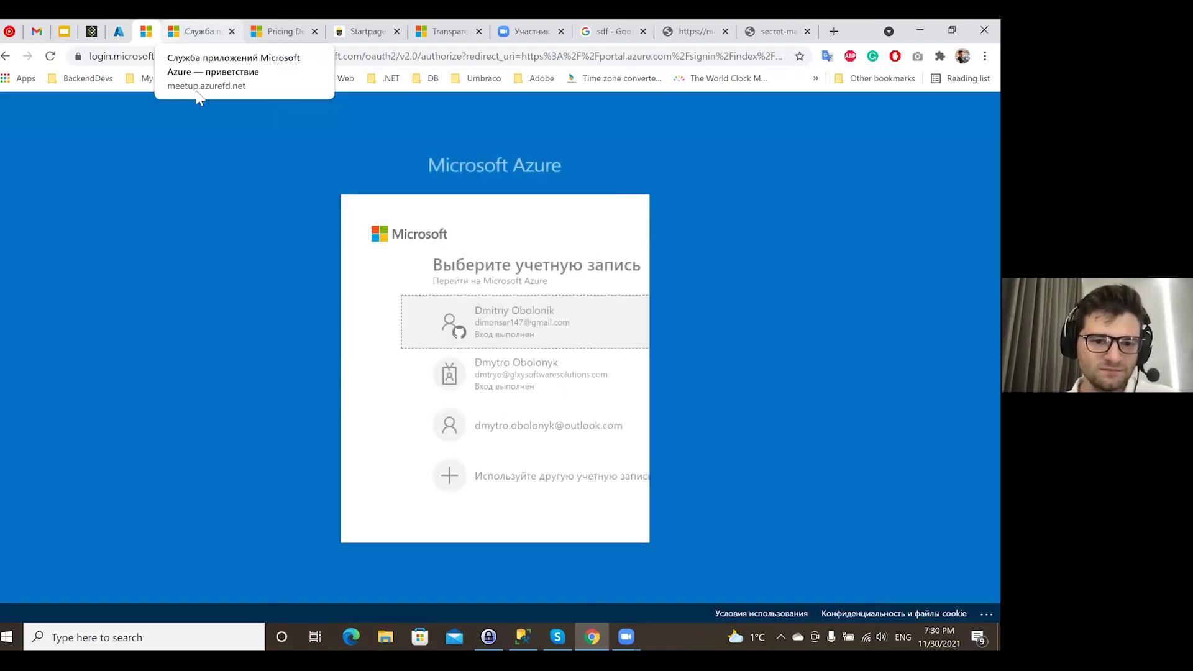
click(456, 325)
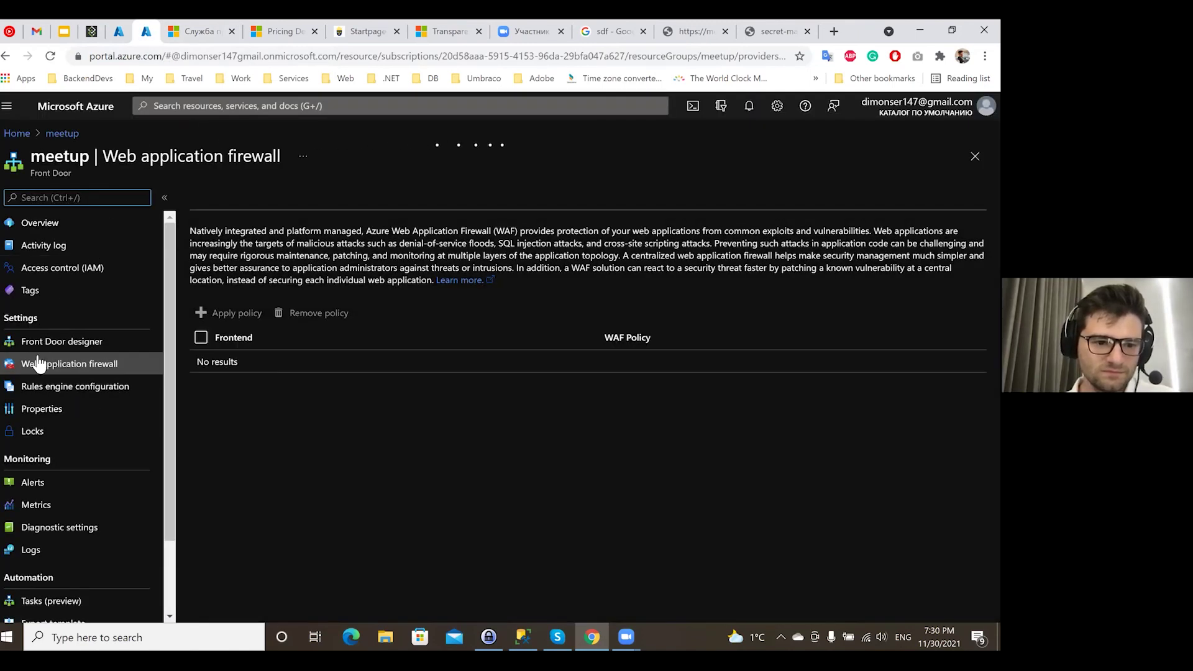
click(182, 106)
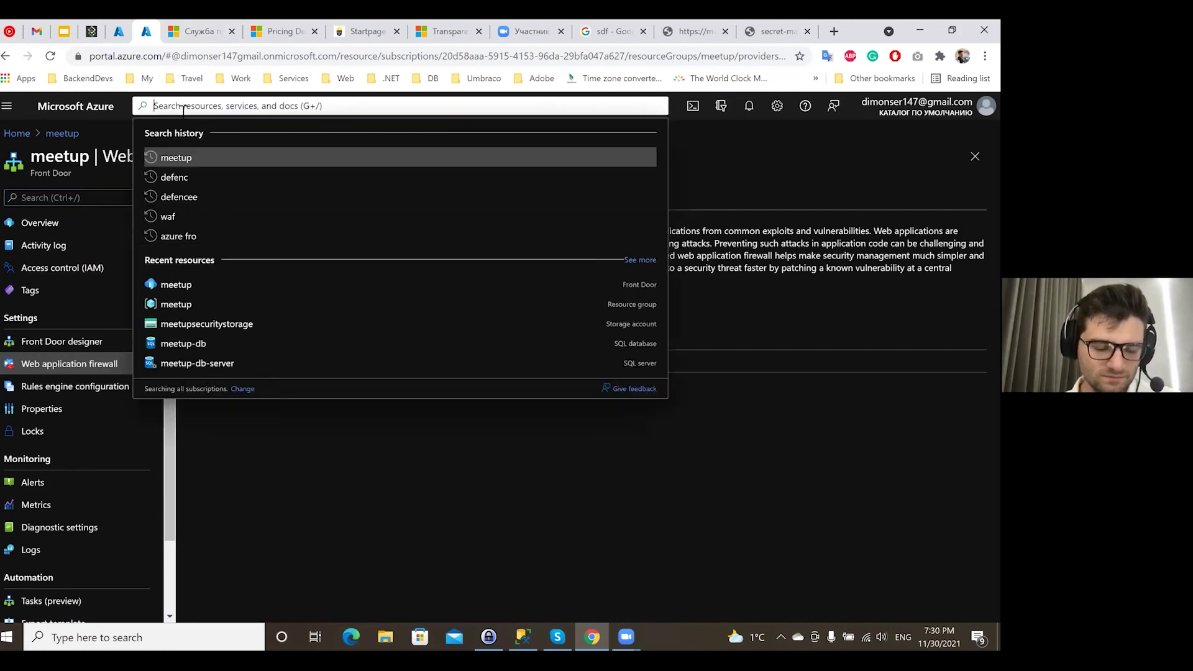
text(waf)
click(182, 159)
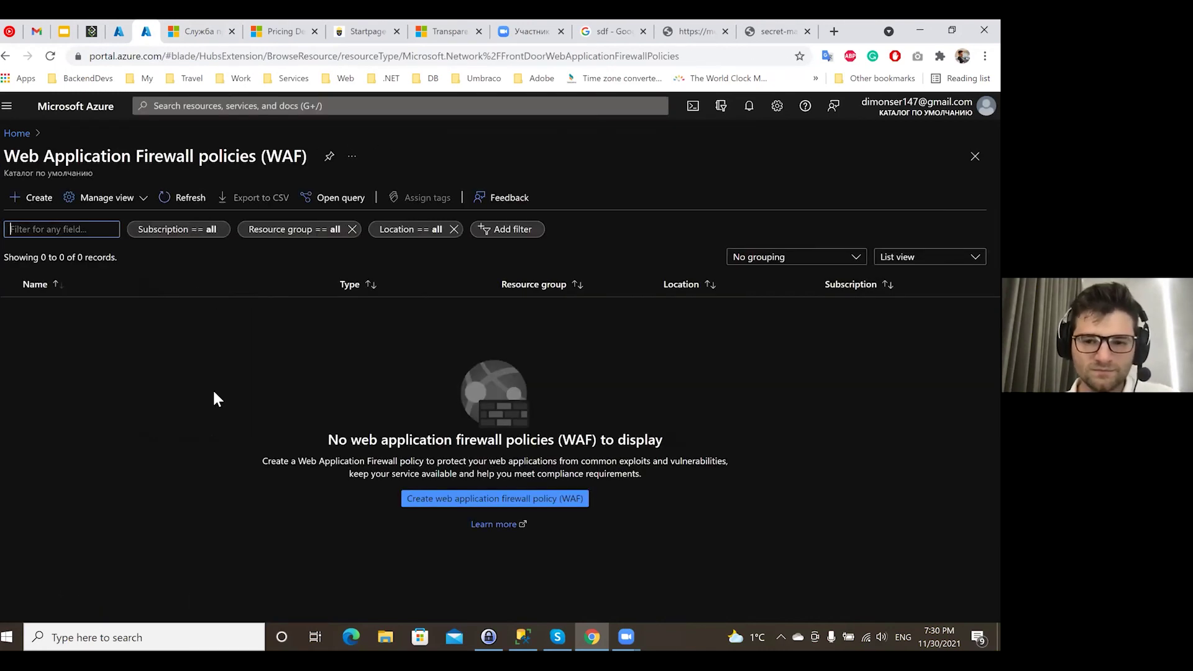
click(748, 105)
click(749, 105)
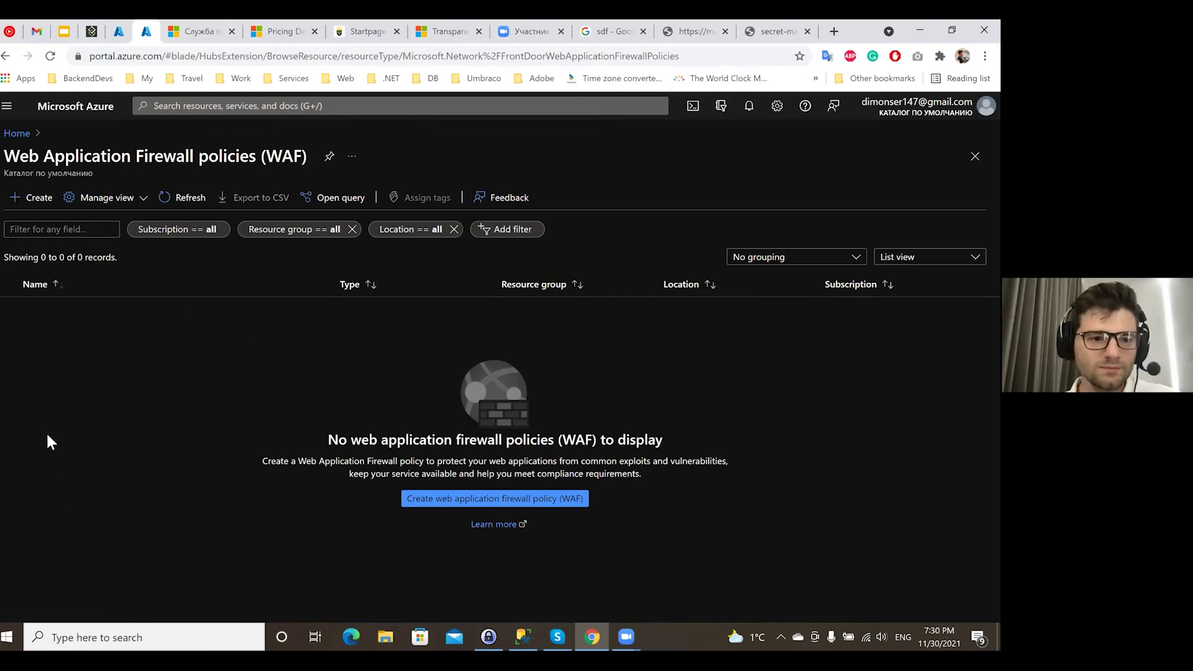
Start a new Global WAF (Front Door) policy in the meetup resource group and begin entering its name.
click(32, 198)
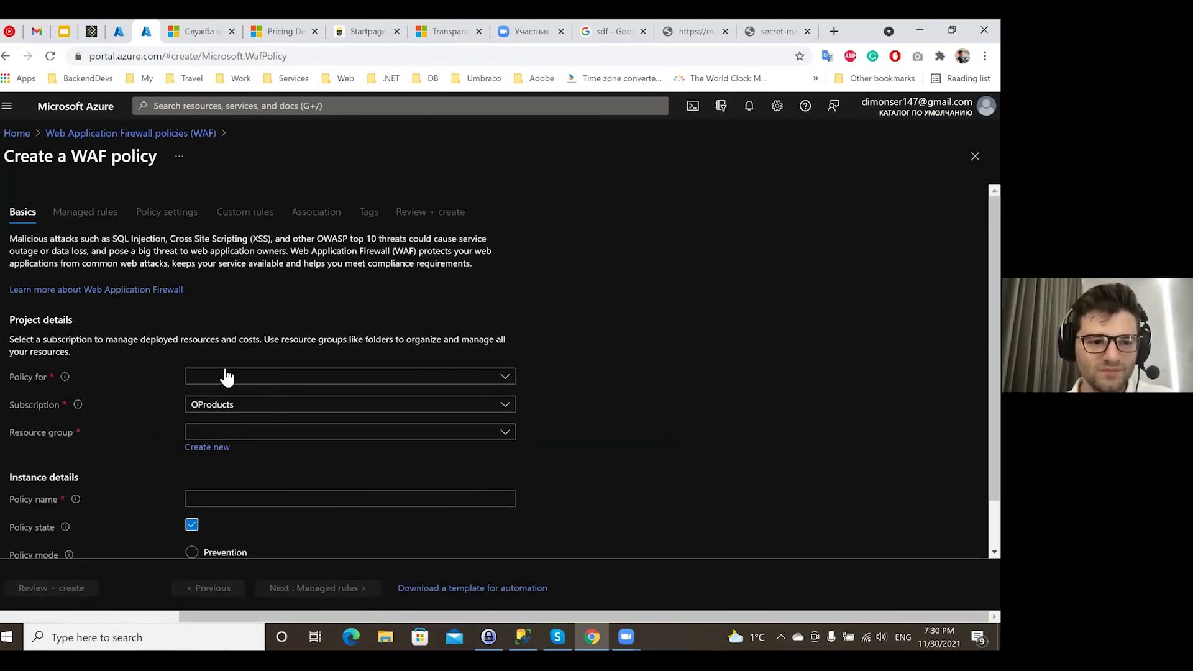
click(223, 376)
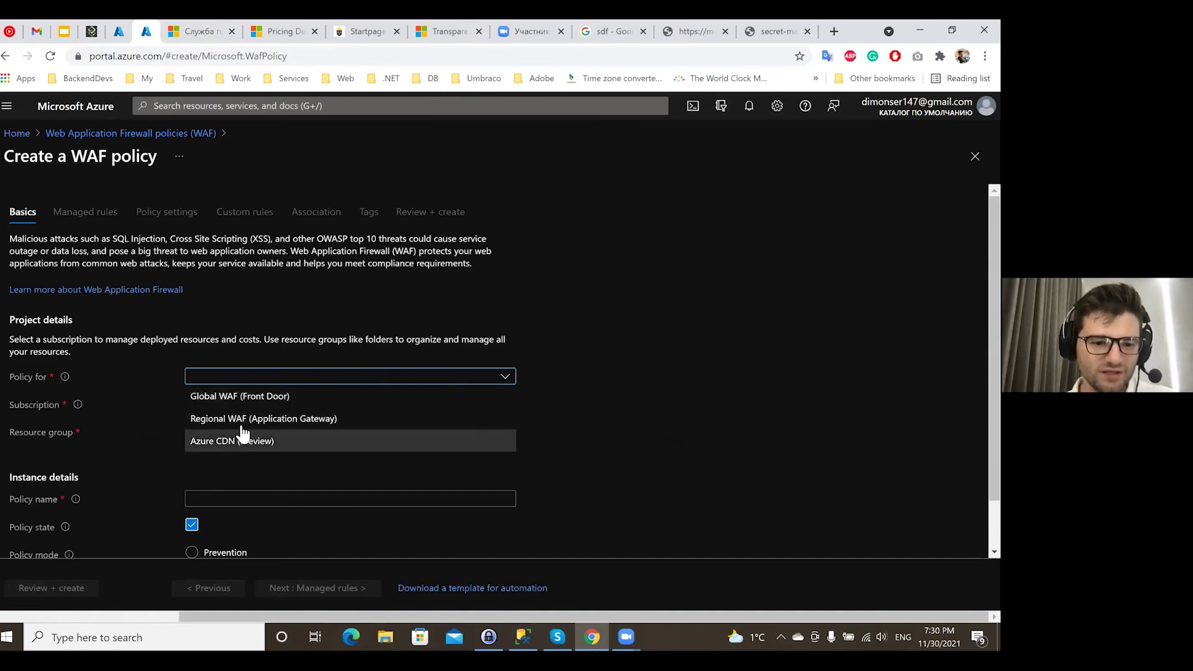
click(226, 397)
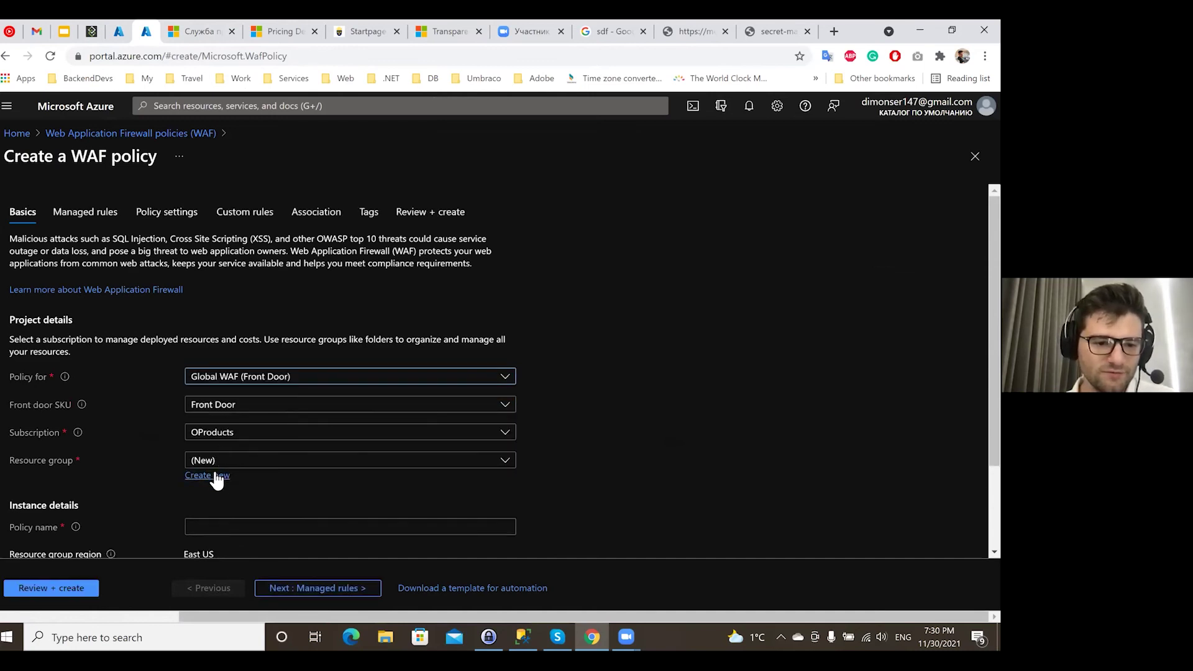
click(218, 461)
click(208, 390)
scroll(208, 410, down, 2)
click(206, 421)
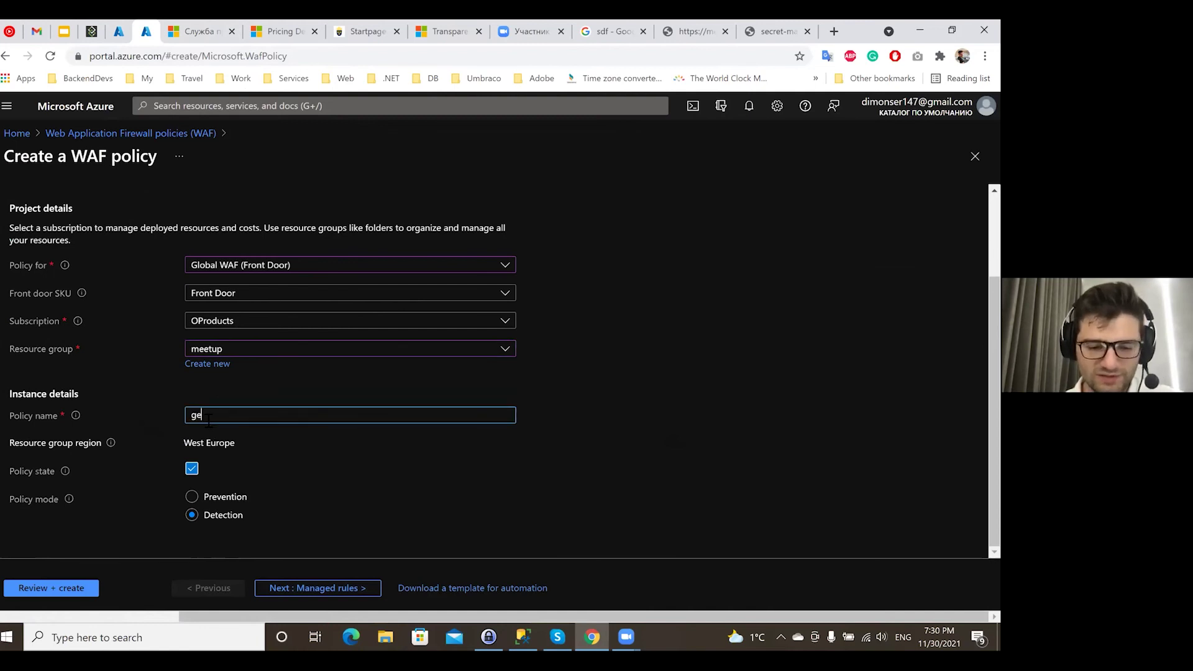